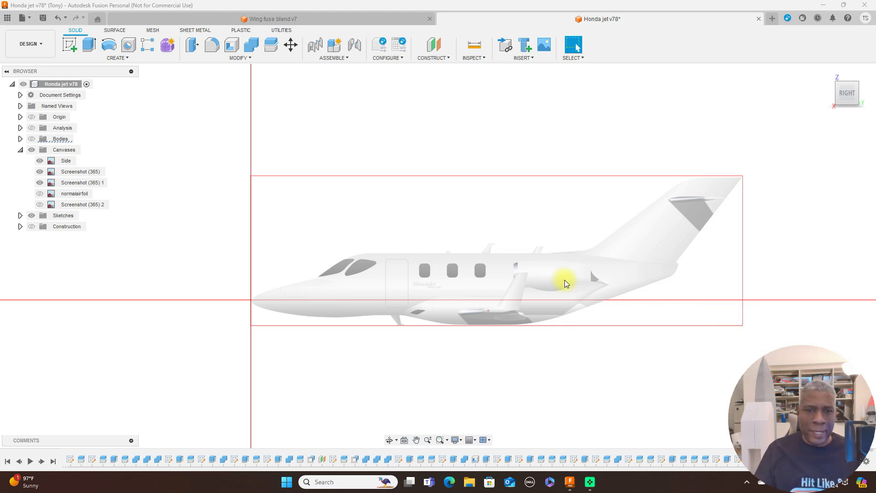
Show the hidden bodies and examine how the fuselage tube lines up with the aircraft's side-view canvas.
scroll(565, 280, up, 1)
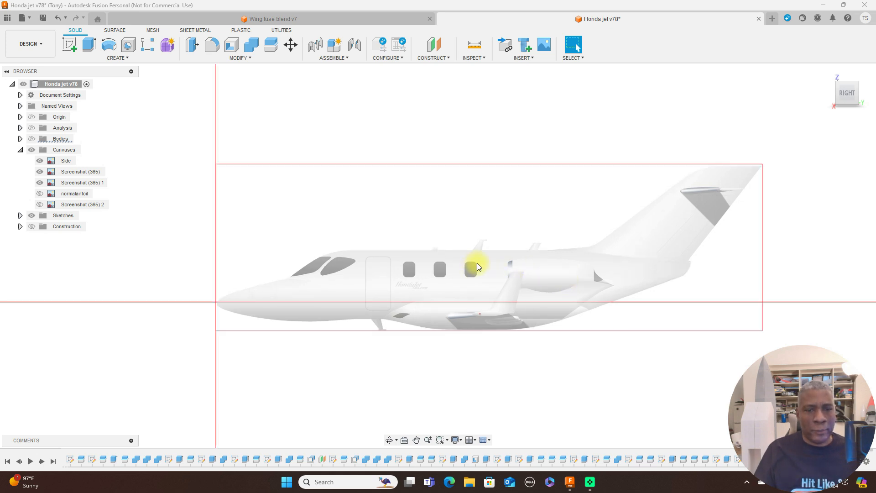
scroll(546, 297, up, 1)
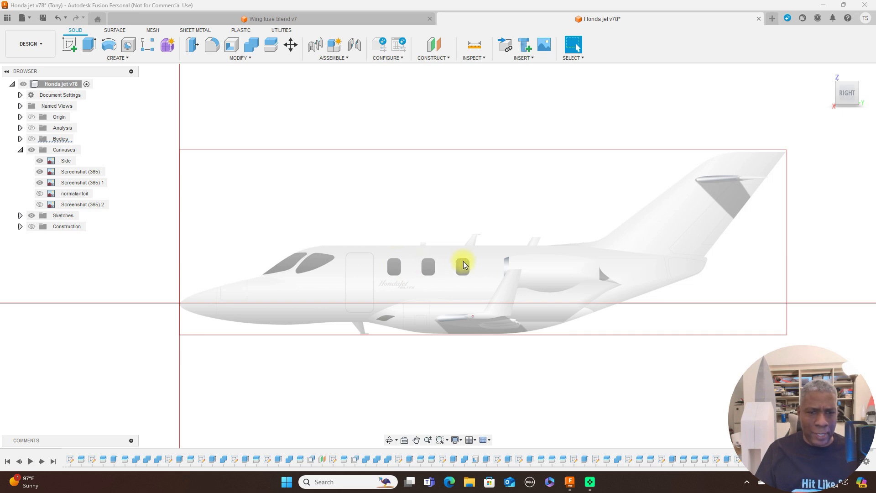
scroll(470, 272, up, 1)
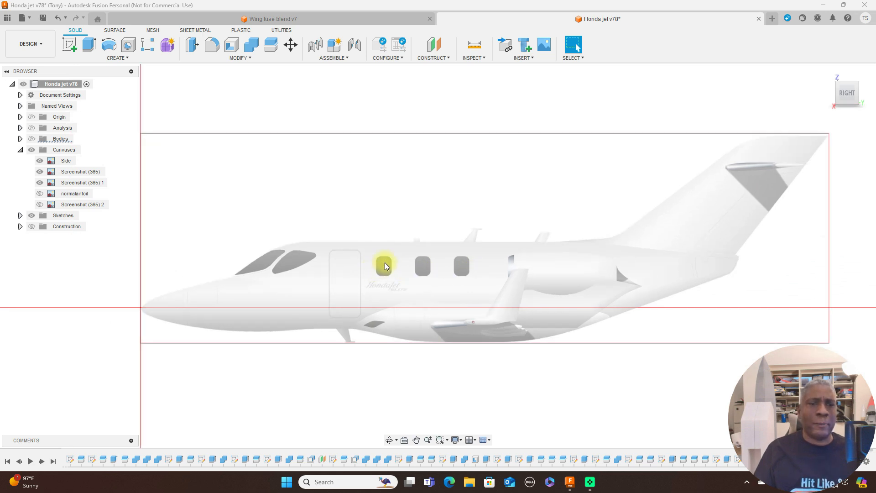
scroll(428, 258, up, 1)
scroll(429, 259, down, 2)
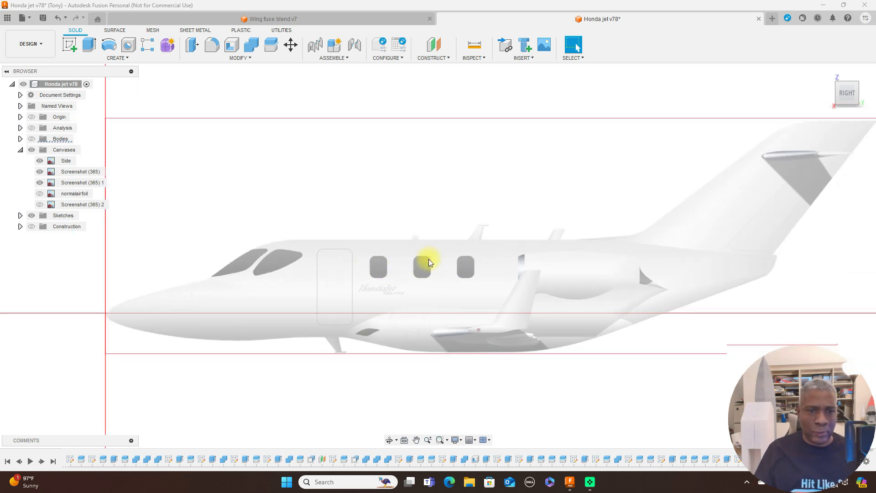
middle_drag(434, 250, 487, 237)
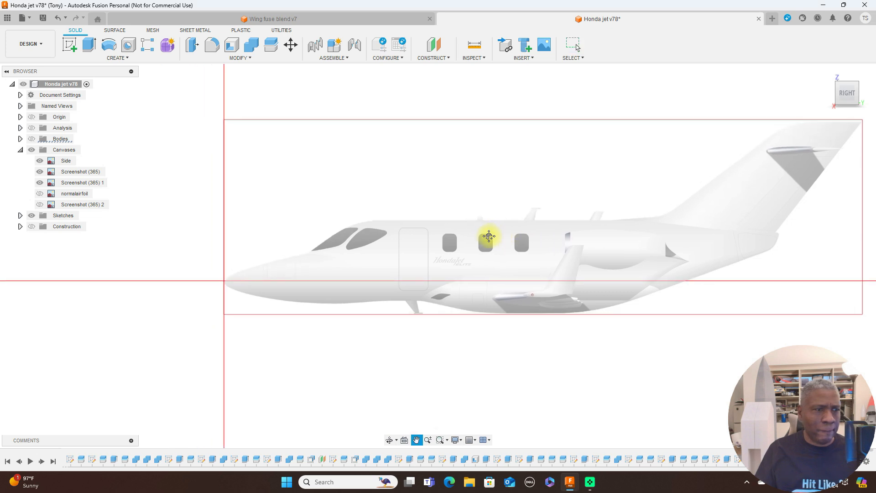
click(32, 139)
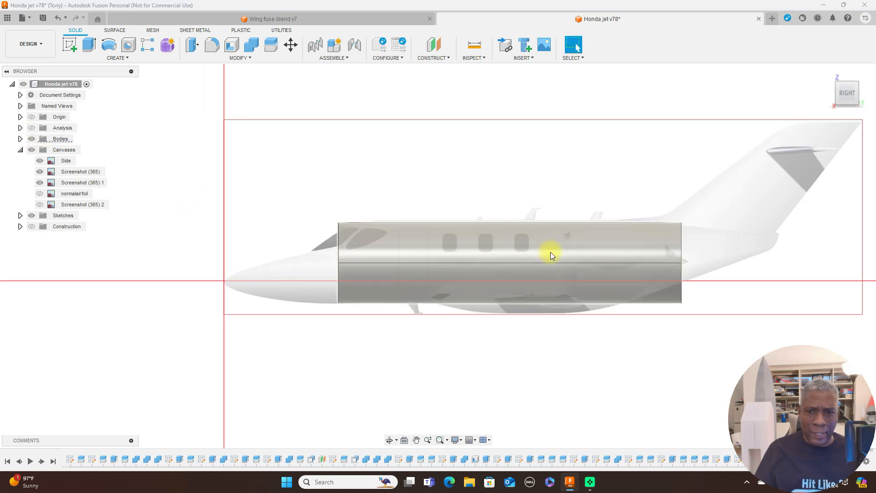
scroll(550, 252, up, 1)
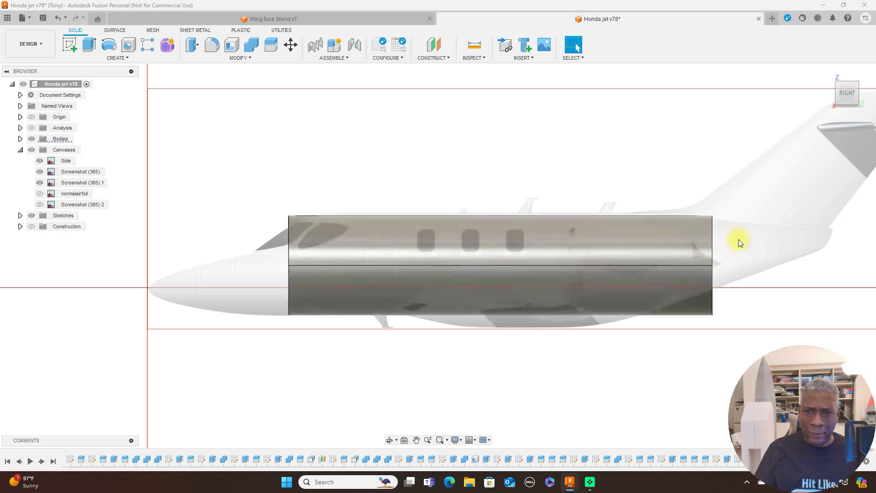
scroll(554, 352, down, 1)
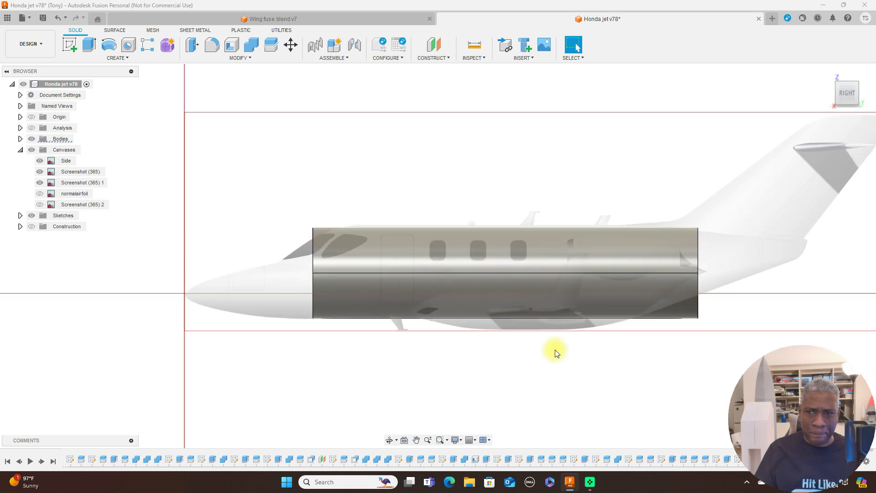
scroll(563, 347, up, 1)
scroll(588, 337, down, 1)
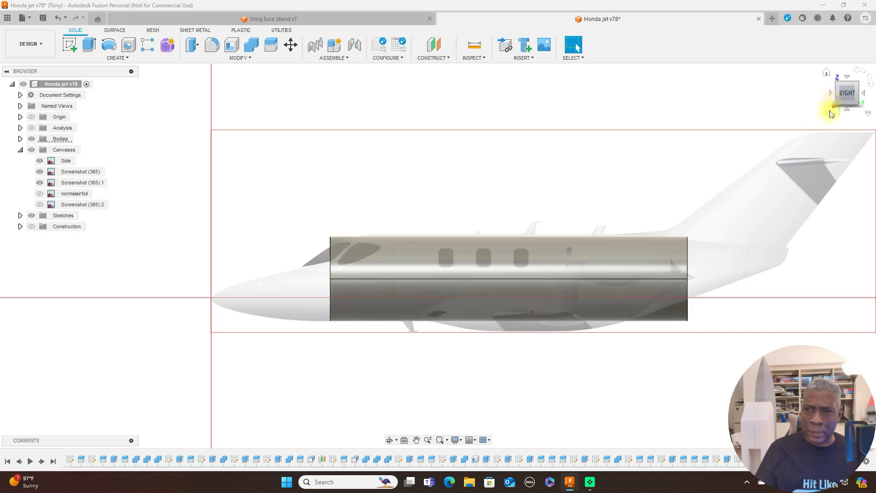
mouse_move(838, 97)
mouse_down()
mouse_move(875, 99)
mouse_move(838, 97)
mouse_up()
click(844, 95)
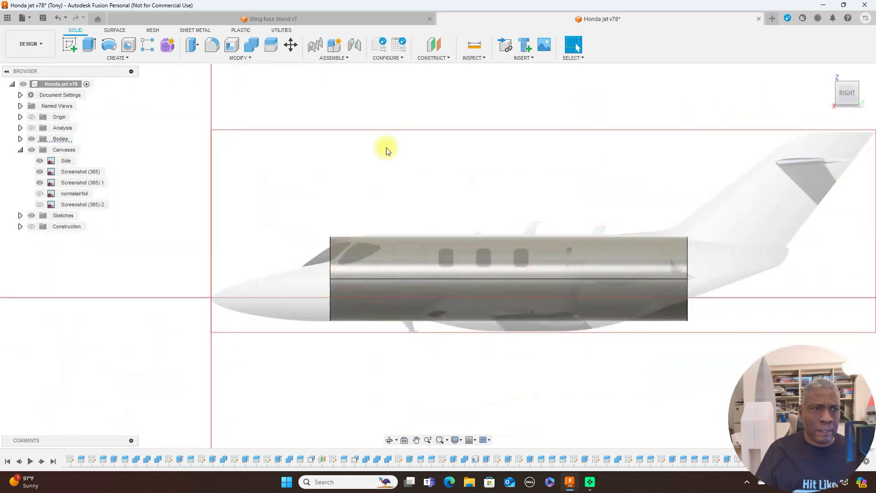
Hide the canvases and close the fuselage tube's open front end with a surface Patch as a new body.
click(115, 31)
click(98, 46)
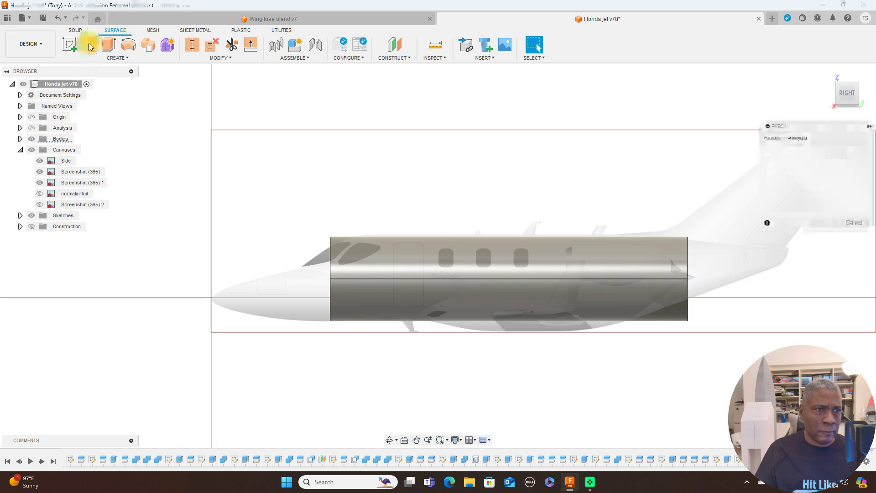
drag(838, 93, 850, 108)
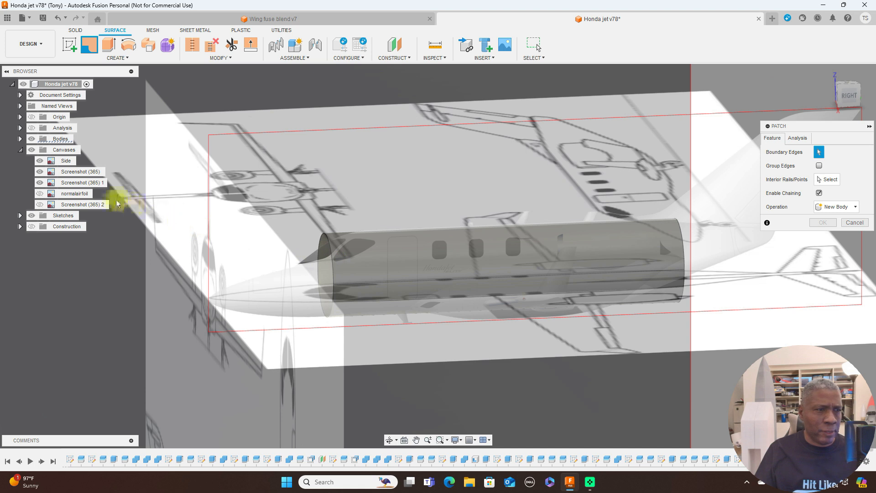
click(32, 150)
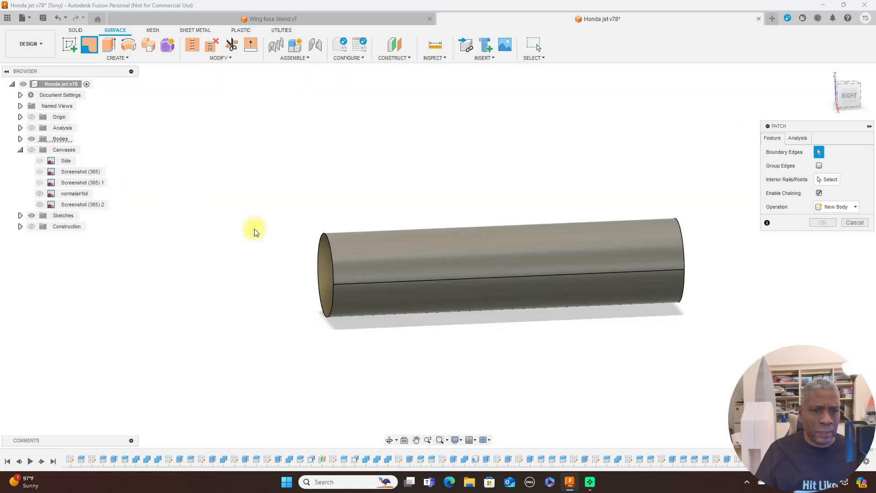
click(325, 240)
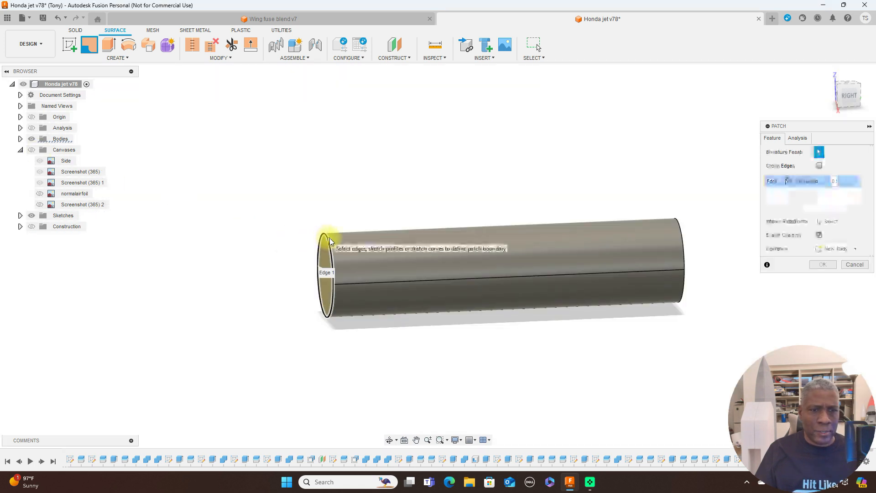
click(824, 264)
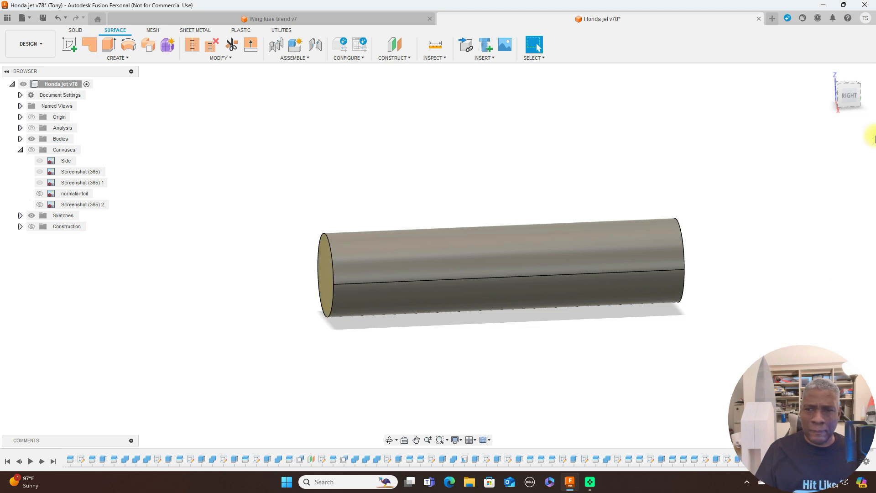
Patch the open rear end of the fuselage tube as a new body.
click(858, 96)
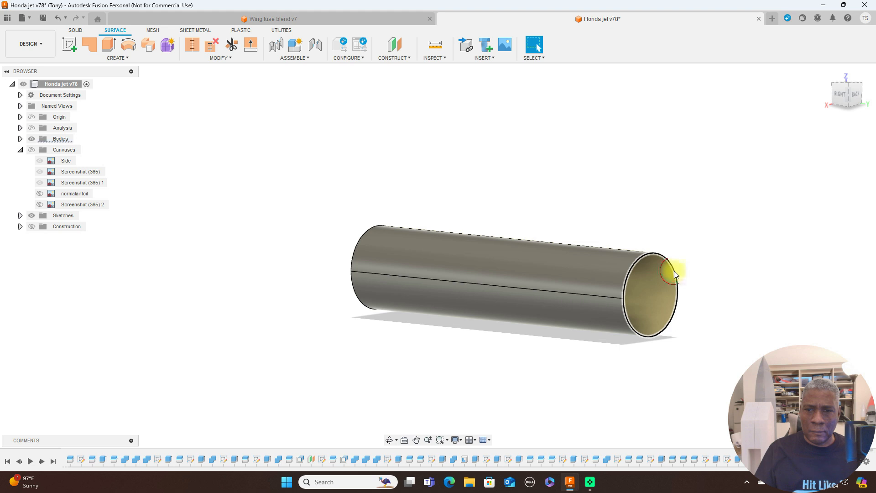
click(675, 272)
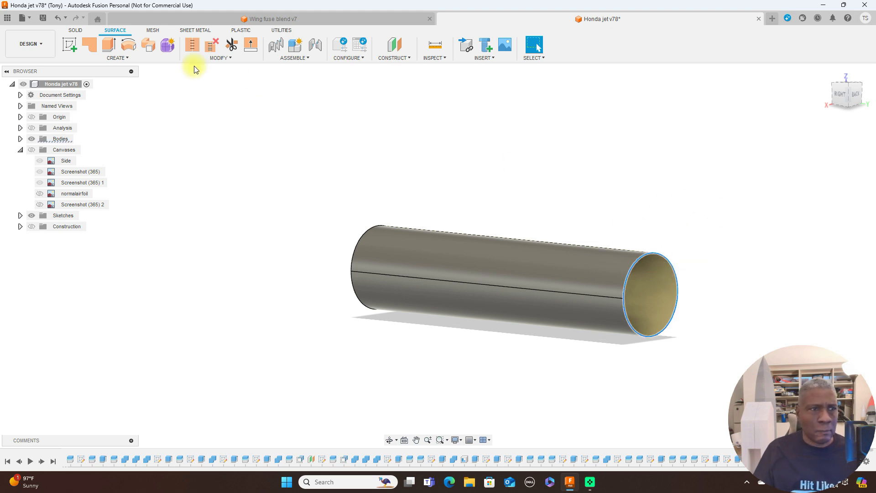
click(90, 45)
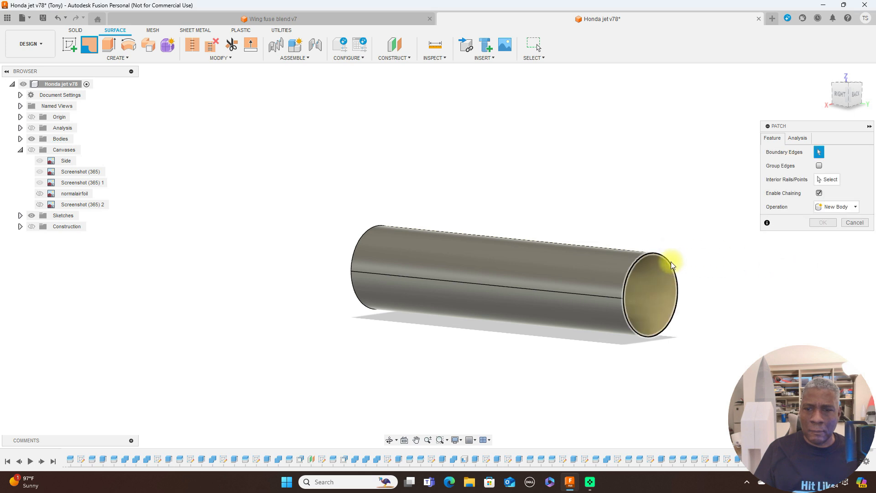
click(816, 266)
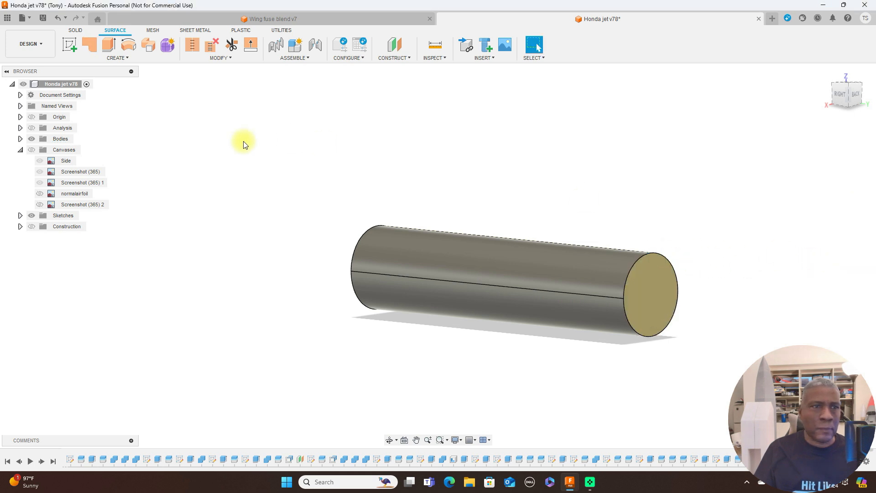
Stitch the fuselage tube and its two end patches into one new body with 0.10 mm tolerance.
click(192, 46)
click(645, 286)
click(545, 264)
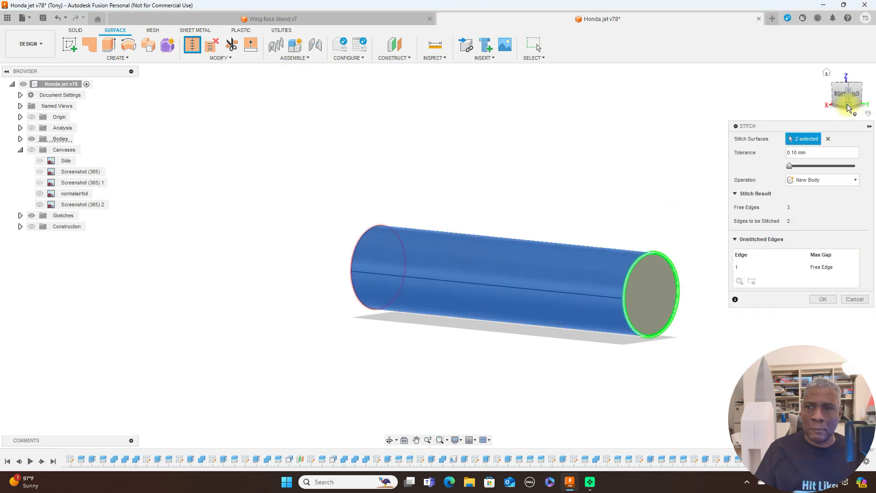
click(843, 99)
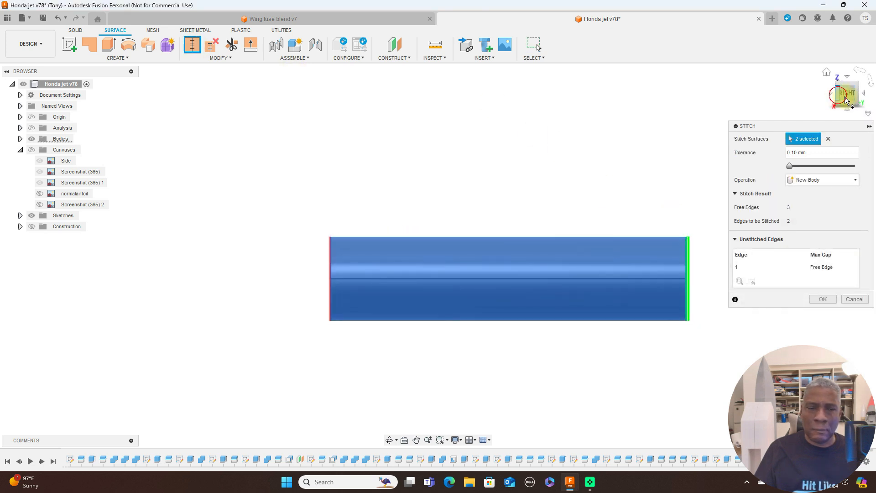
drag(840, 95, 873, 99)
click(361, 270)
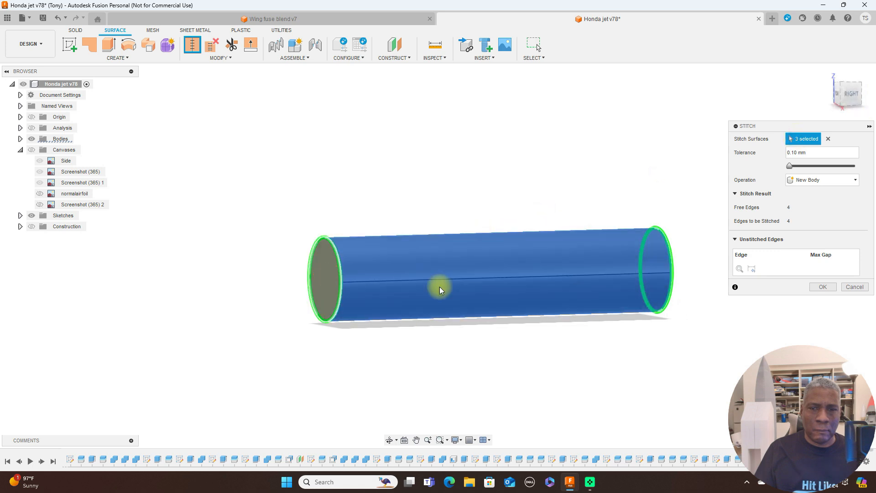
click(820, 287)
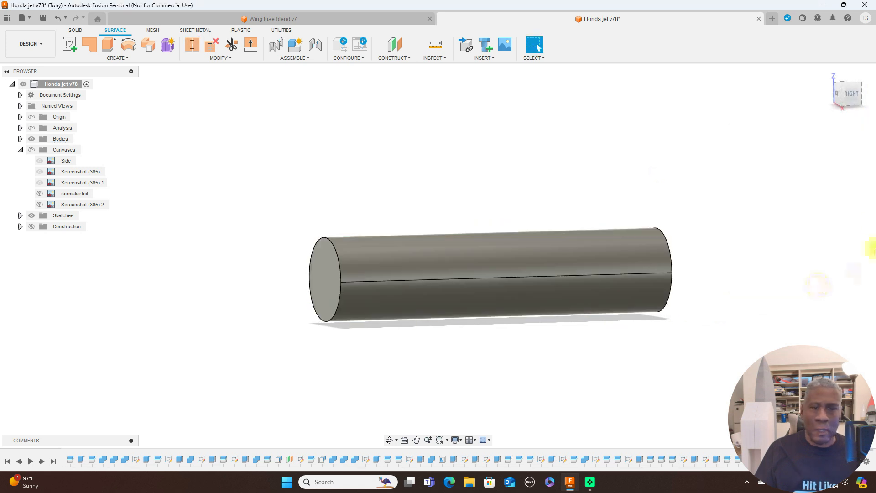
Return to the right-side view with the canvases shown over the fuselage and switch back to solid modeling.
click(850, 94)
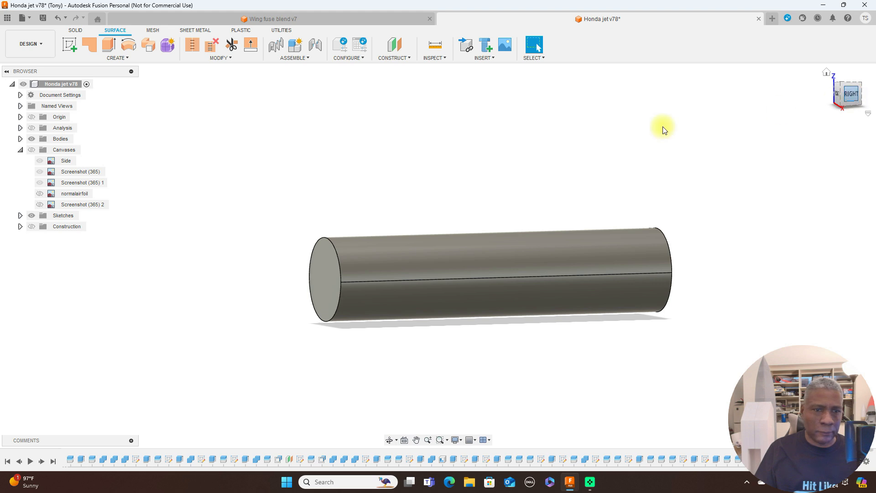
click(31, 149)
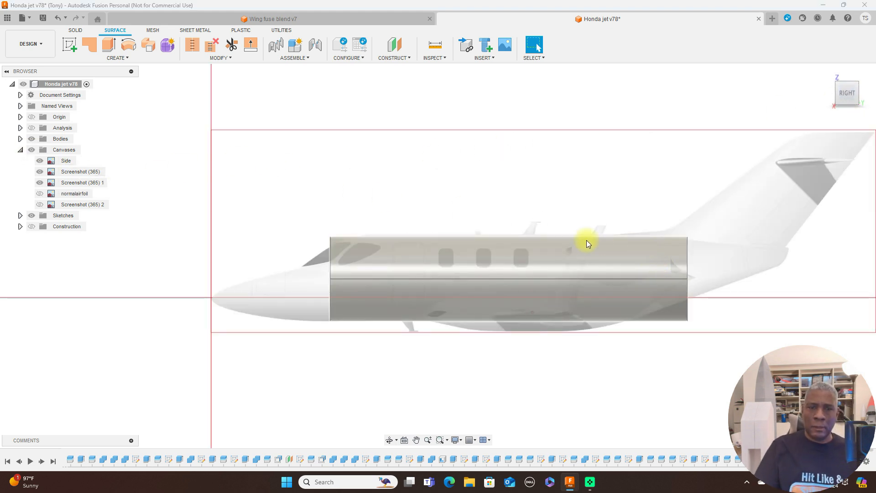
scroll(502, 151, up, 2)
middle_drag(561, 174, 555, 158)
click(79, 30)
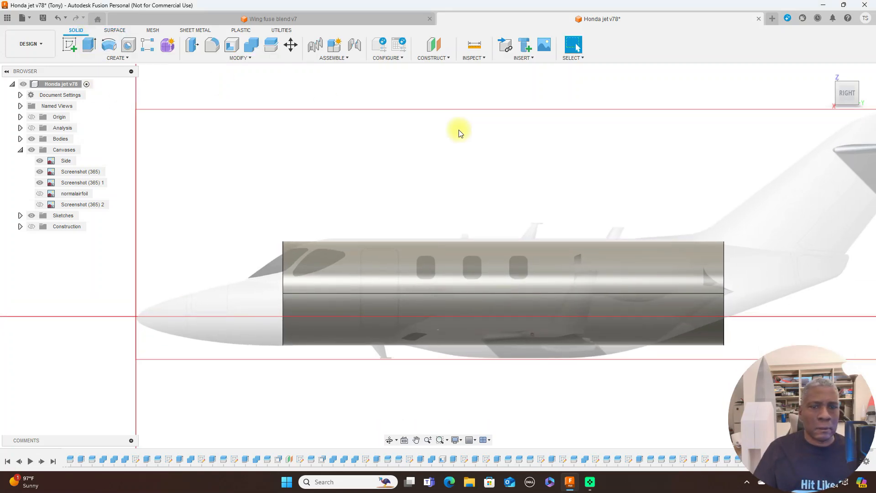
scroll(478, 250, up, 2)
middle_drag(507, 166, 532, 105)
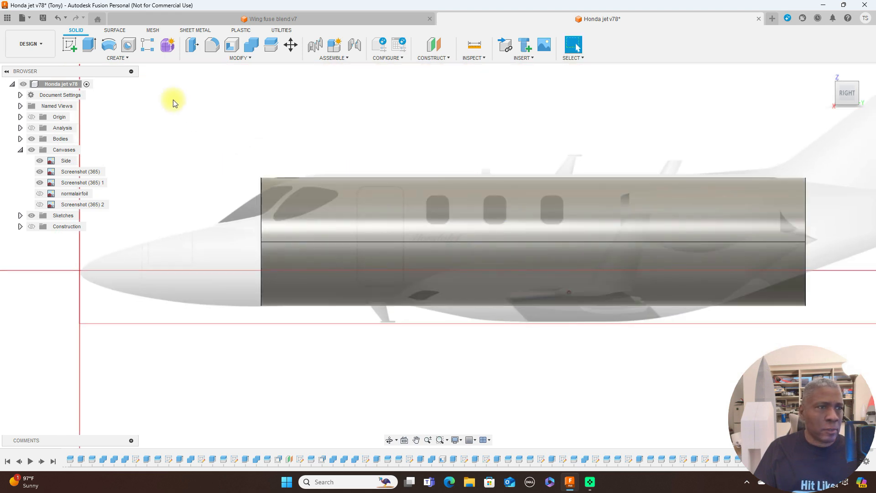
Sketch a 2-point rectangle of about 32 x 45 mm over the middle cabin window on the side (YZ) origin plane.
click(69, 43)
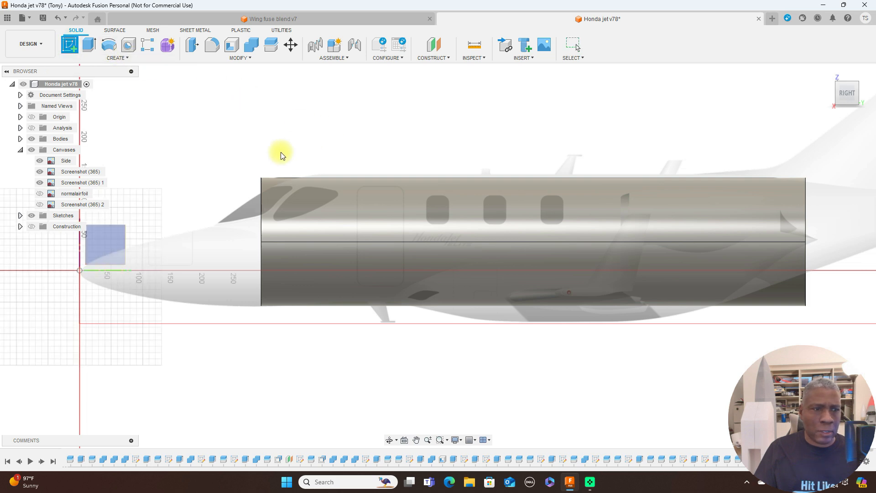
click(109, 239)
middle_drag(491, 296, 43, 325)
scroll(327, 336, up, 1)
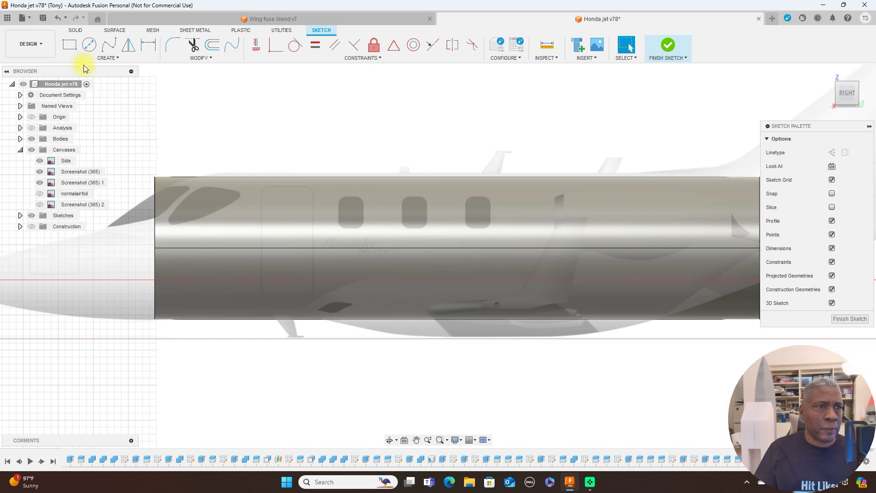
click(70, 44)
scroll(382, 158, up, 1)
scroll(388, 158, up, 3)
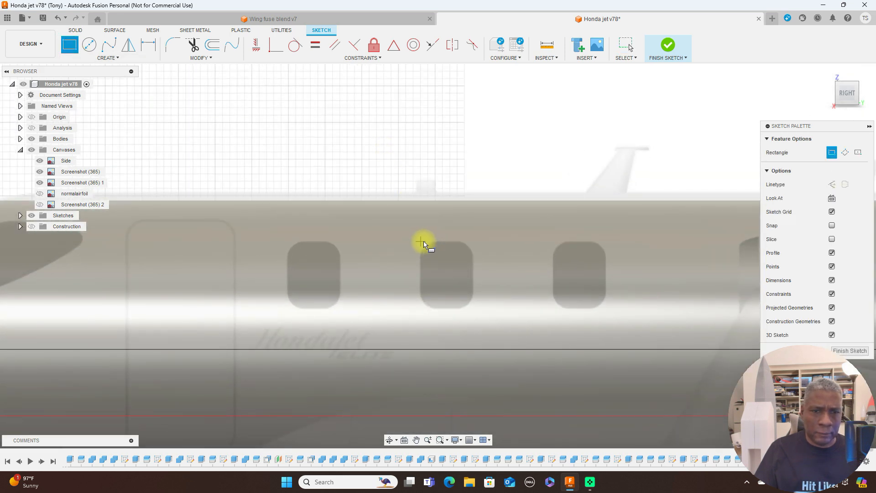
click(423, 241)
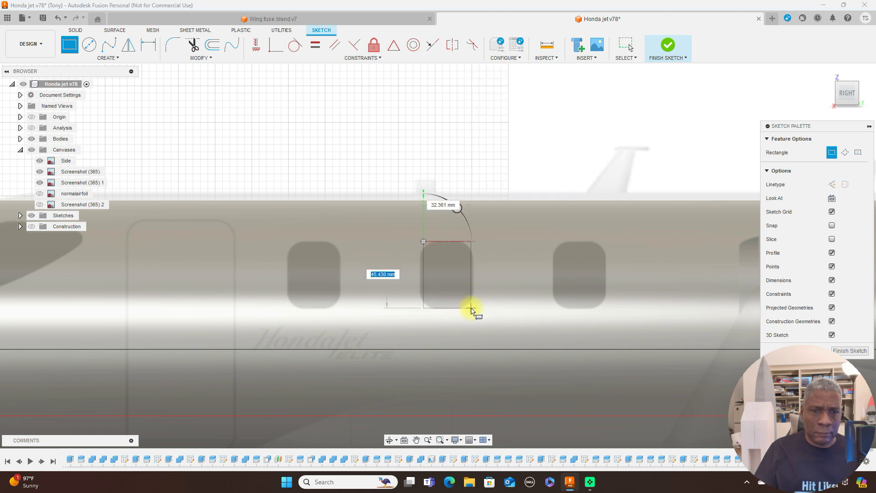
click(471, 310)
right_click(475, 307)
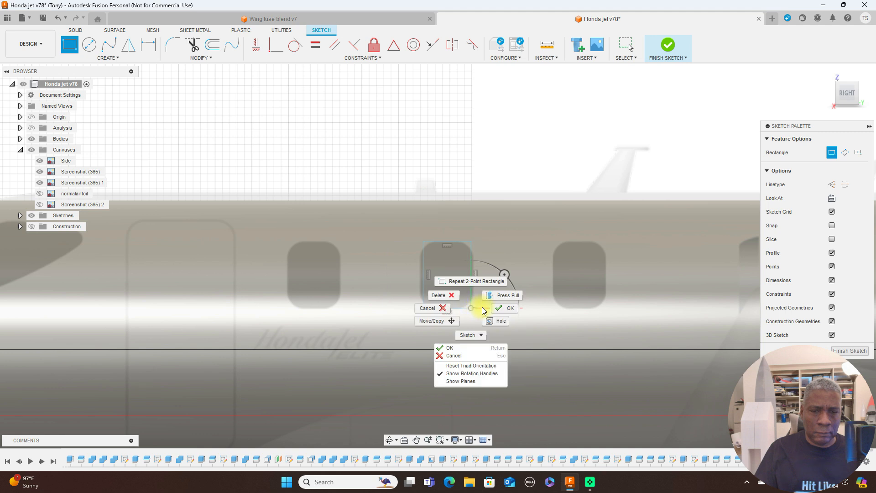
click(498, 311)
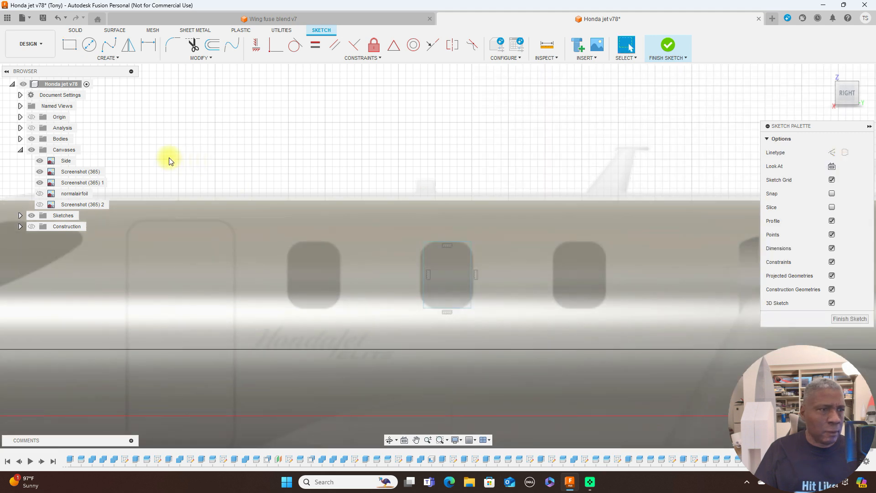
Hide the bodies and widen the rectangle by moving its two vertical sides to match the middle window on the canvas.
click(32, 138)
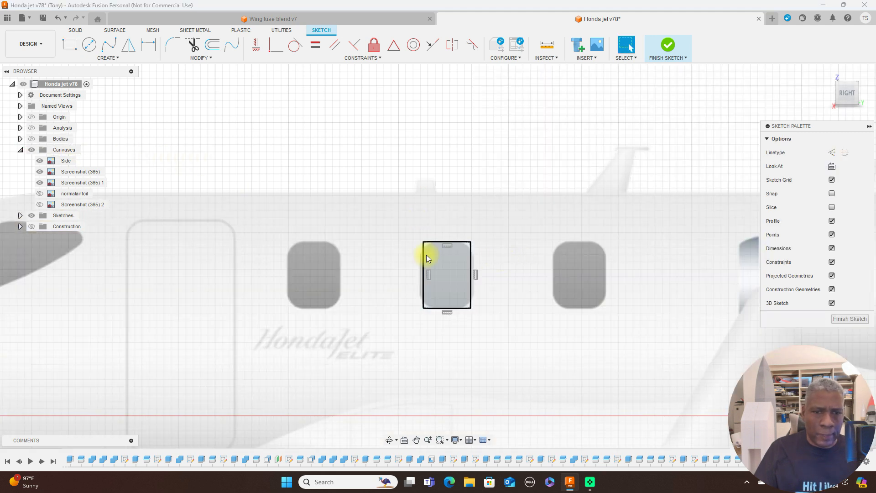
drag(423, 259, 420, 260)
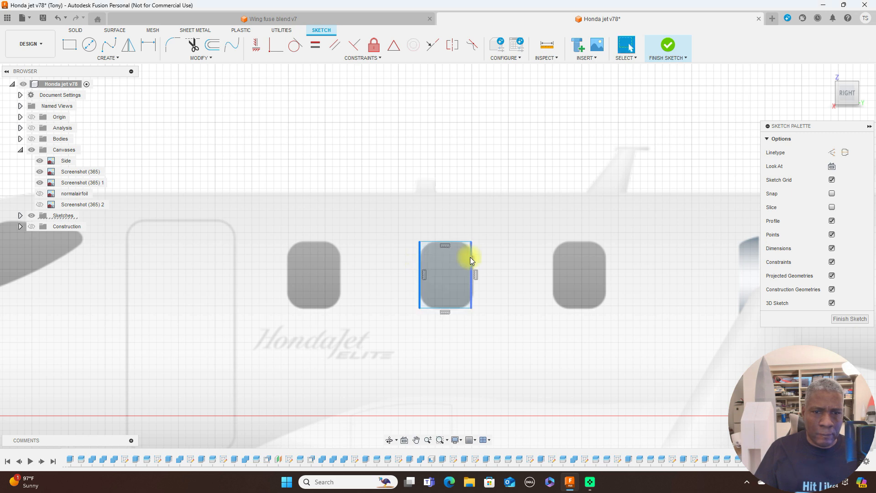
drag(472, 258, 471, 257)
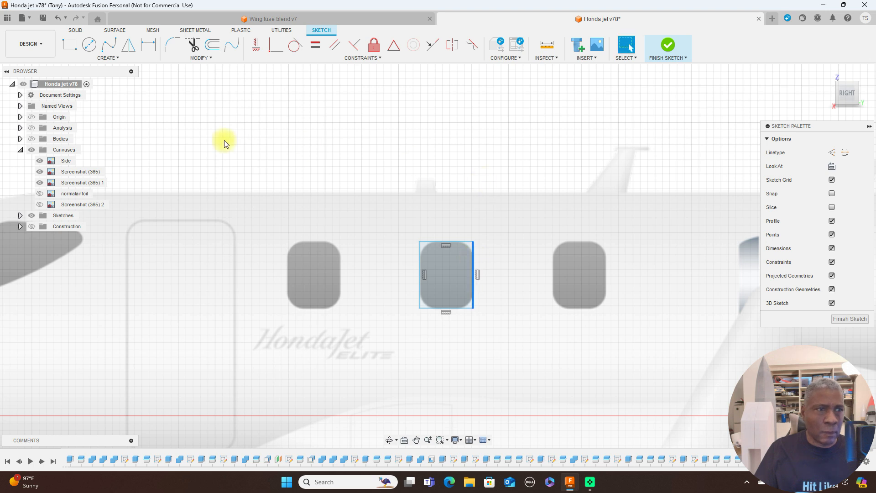
Round all four corners of the window rectangle with 10 mm sketch fillets and finish the sketch.
click(173, 46)
click(420, 241)
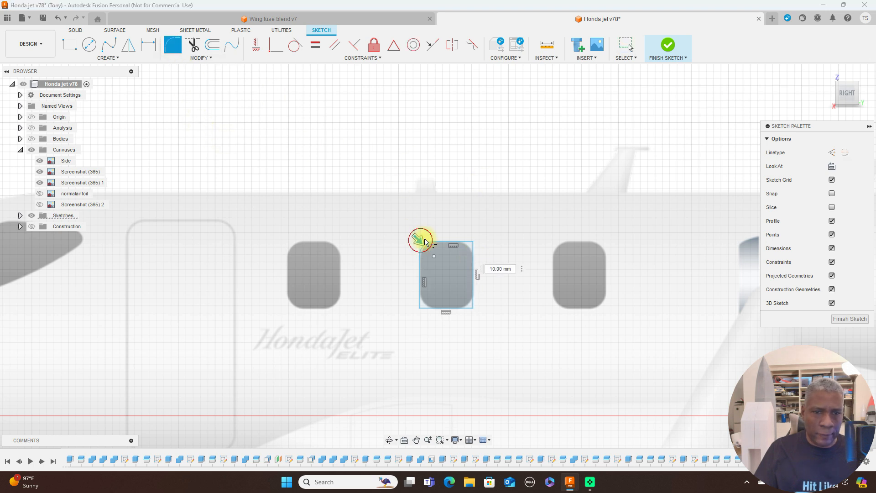
click(472, 244)
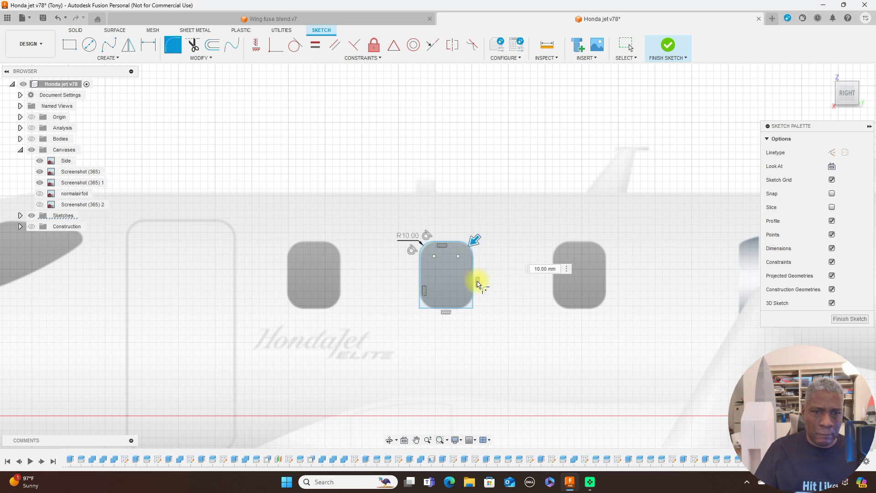
click(474, 310)
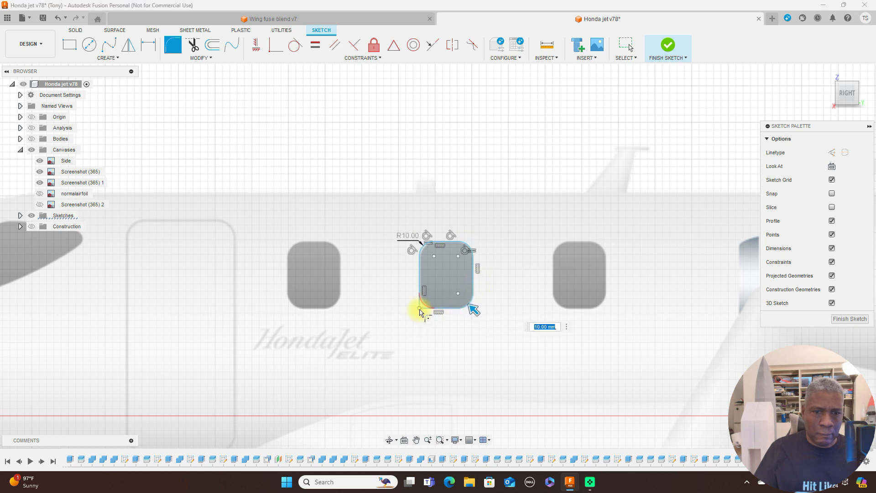
click(420, 307)
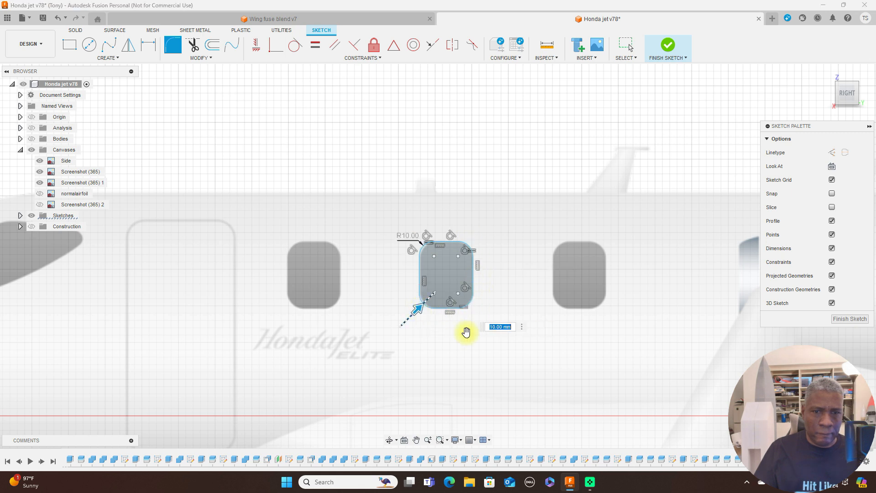
click(850, 318)
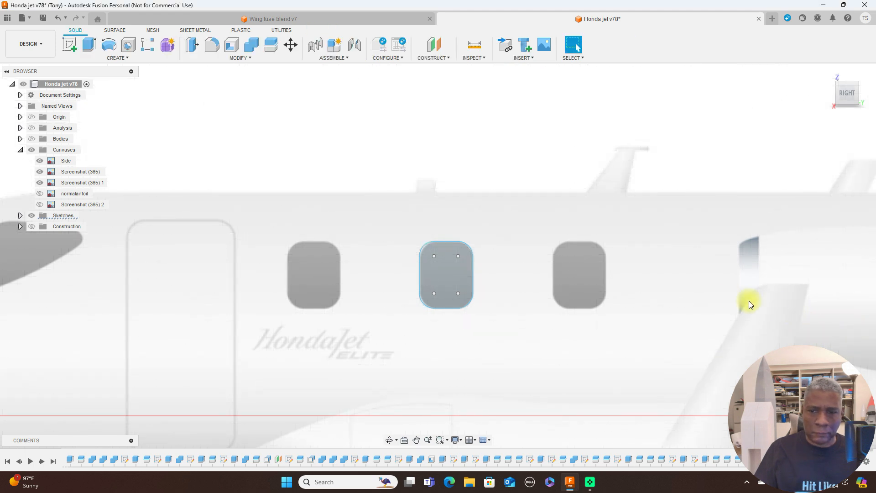
Show the bodies again and split the fuselage body with the rounded window profile, keeping the splitting tool extended.
scroll(726, 294, down, 4)
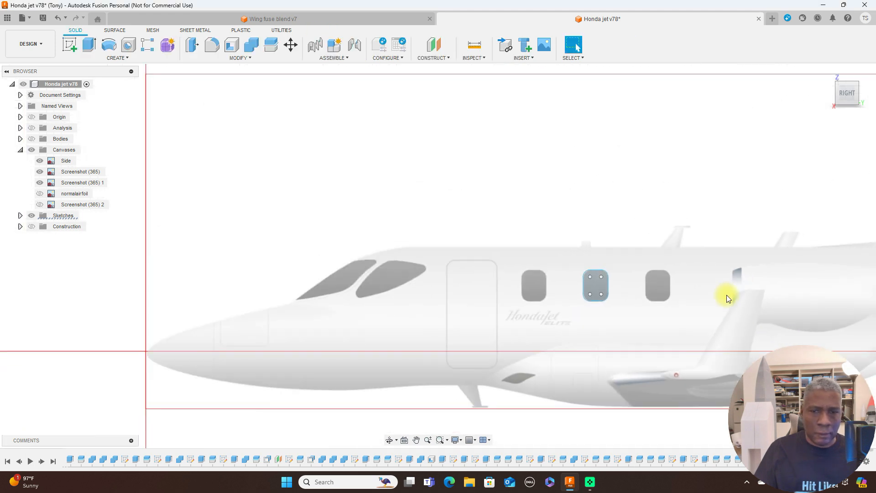
click(588, 286)
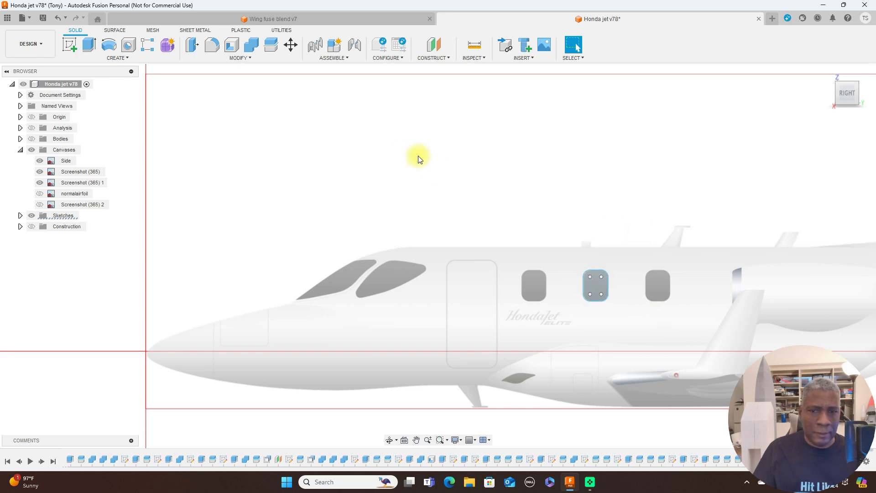
click(35, 138)
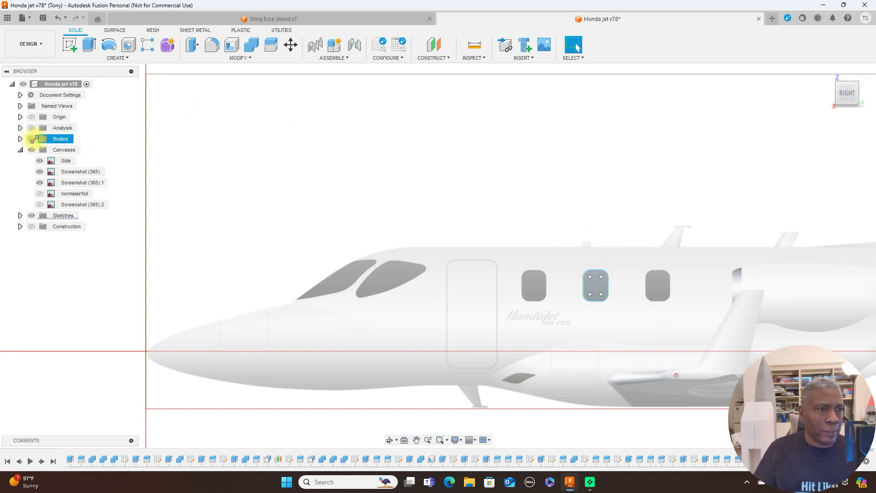
click(32, 139)
middle_drag(578, 147, 460, 139)
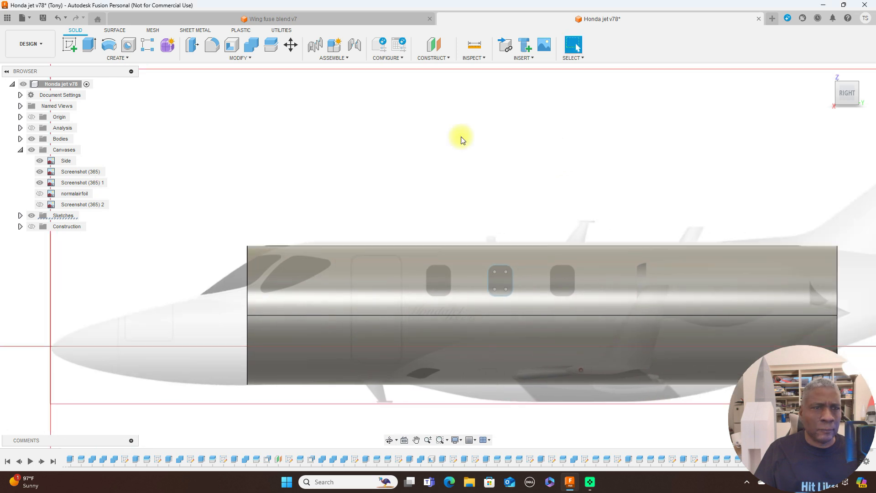
click(274, 46)
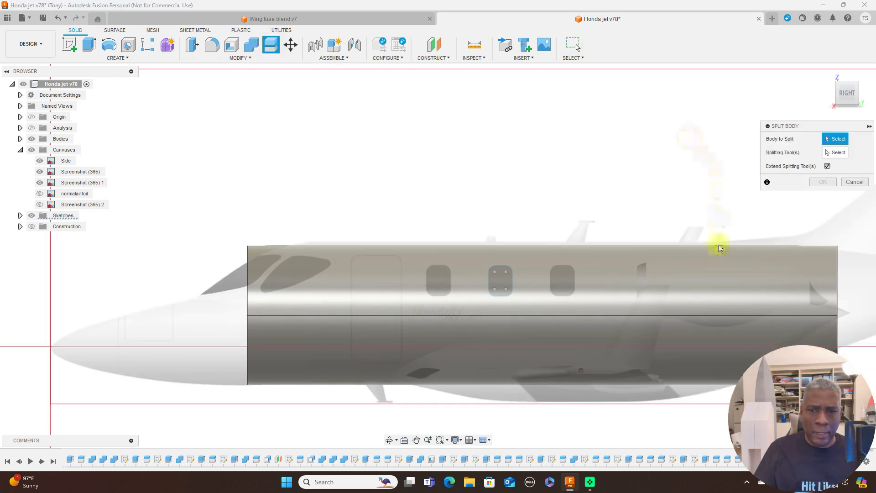
click(688, 278)
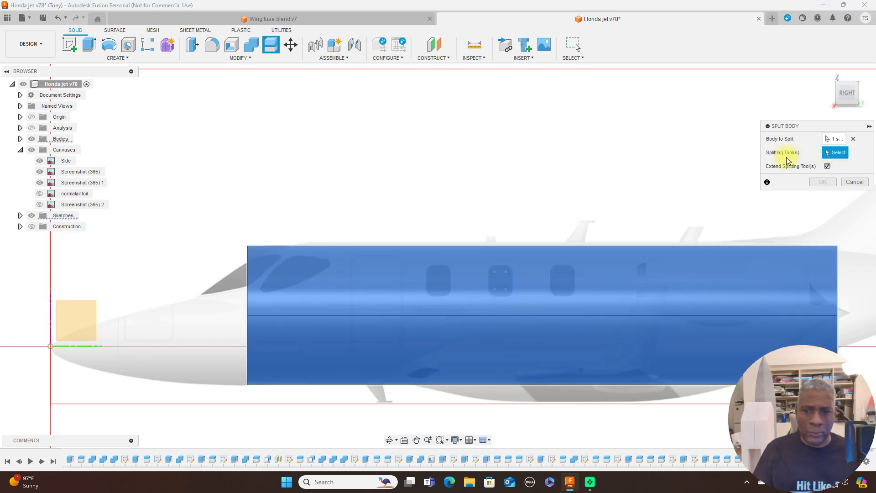
click(512, 282)
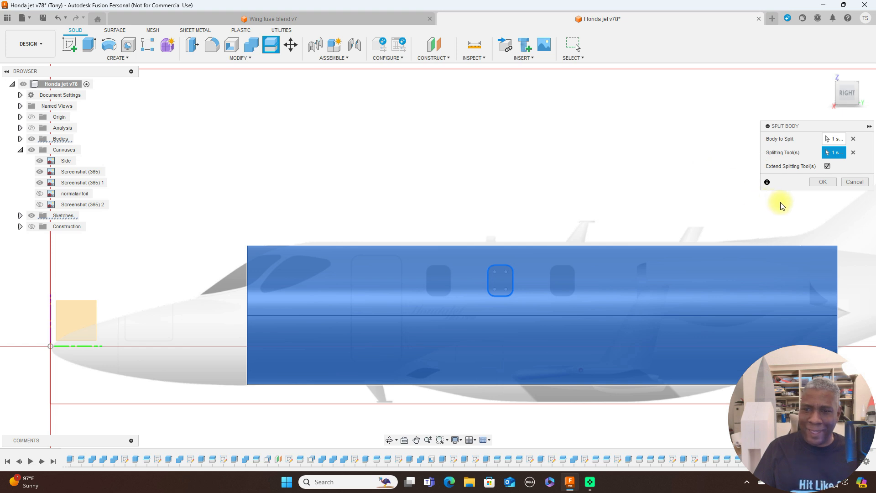
click(818, 184)
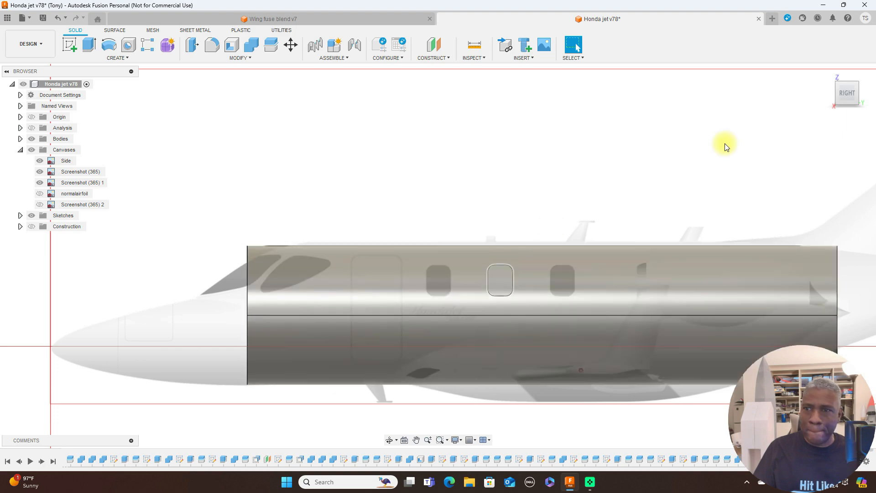
Hide the canvases and check the window split on the fuselage at an angle and from the right side.
mouse_move(837, 91)
mouse_move(838, 92)
mouse_down()
mouse_move(6, 94)
mouse_move(148, 111)
mouse_move(14, 108)
mouse_move(846, 96)
mouse_up()
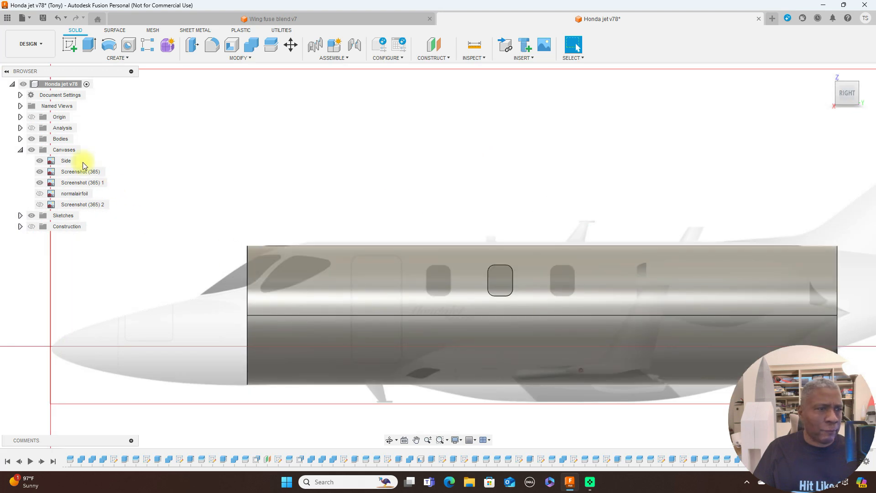
click(32, 149)
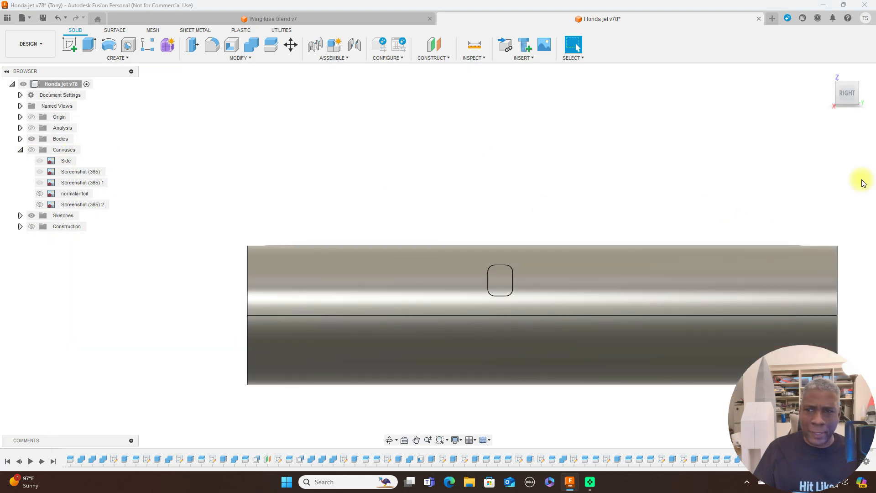
drag(837, 97, 18, 103)
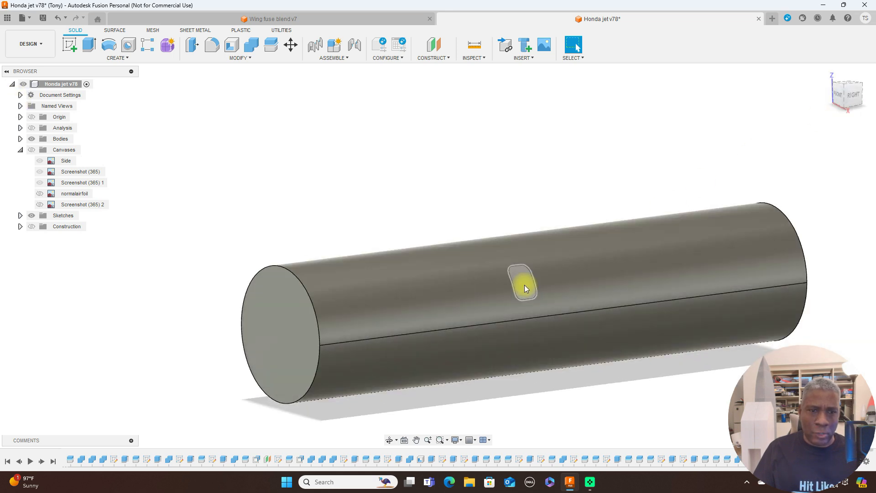
click(853, 97)
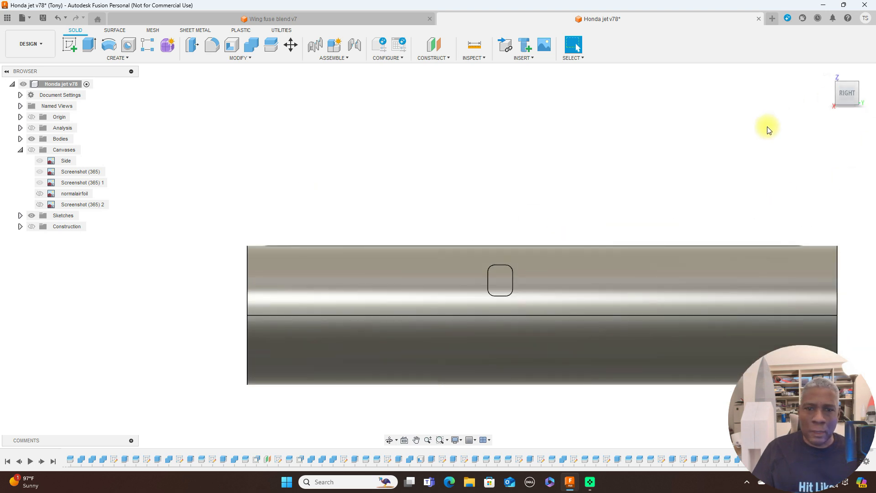
middle_drag(737, 137, 694, 135)
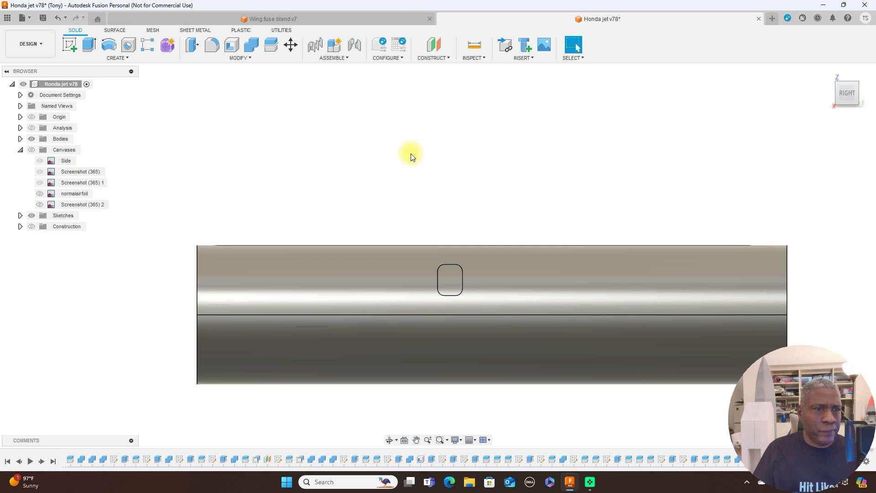
Offset the middle window faces on both sides of the fuselage by -0.5 mm to recess them.
click(244, 58)
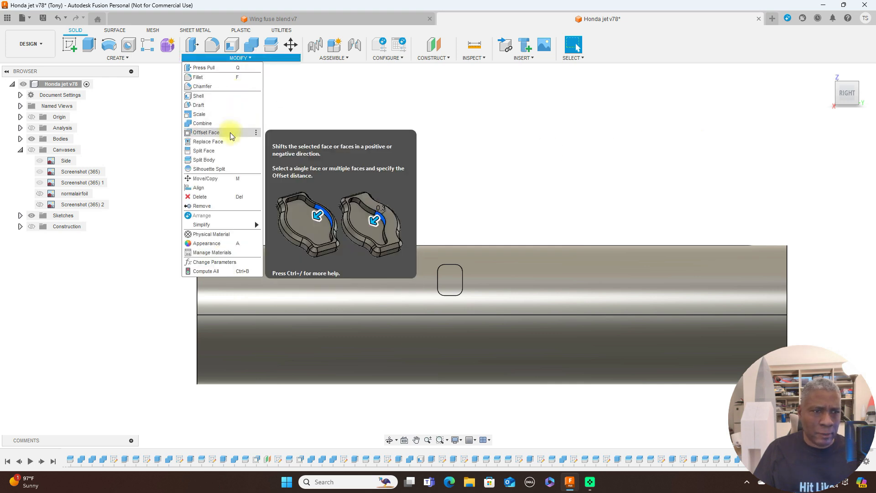
click(206, 133)
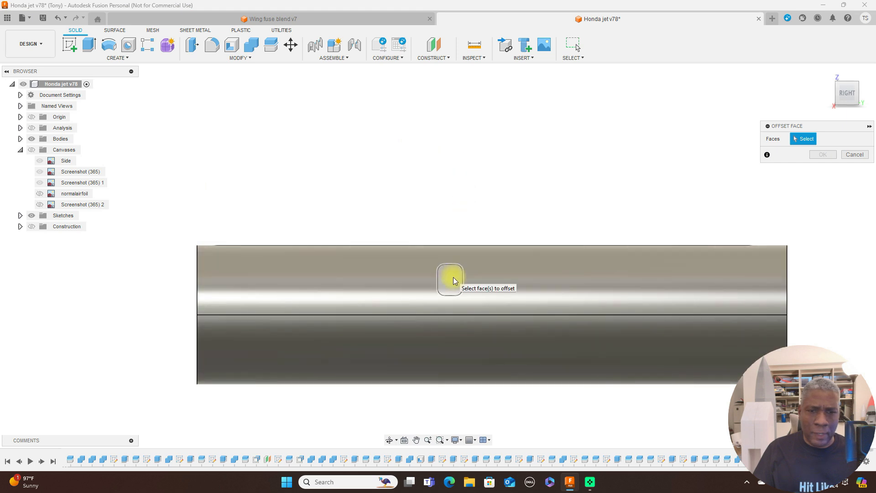
click(453, 280)
click(832, 94)
click(831, 94)
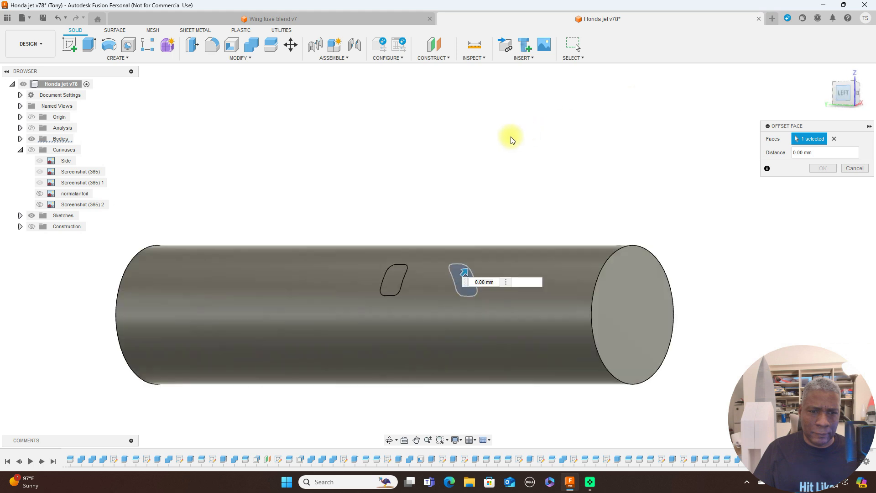
click(431, 279)
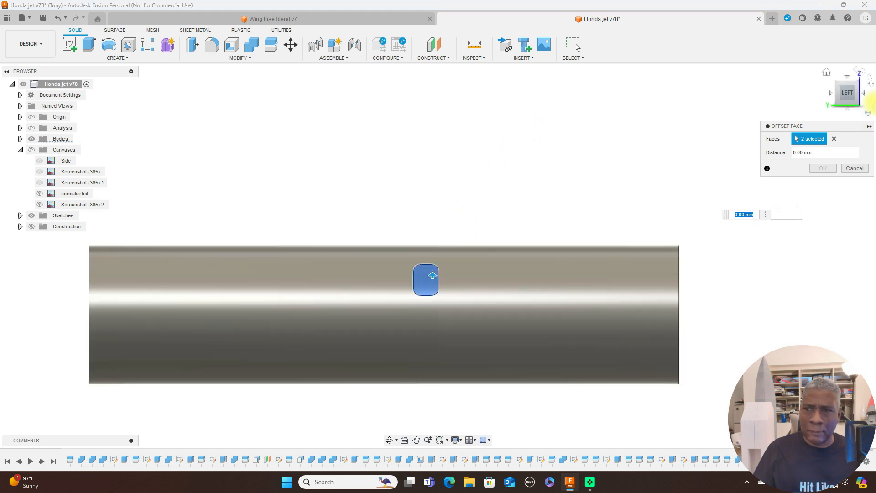
click(865, 97)
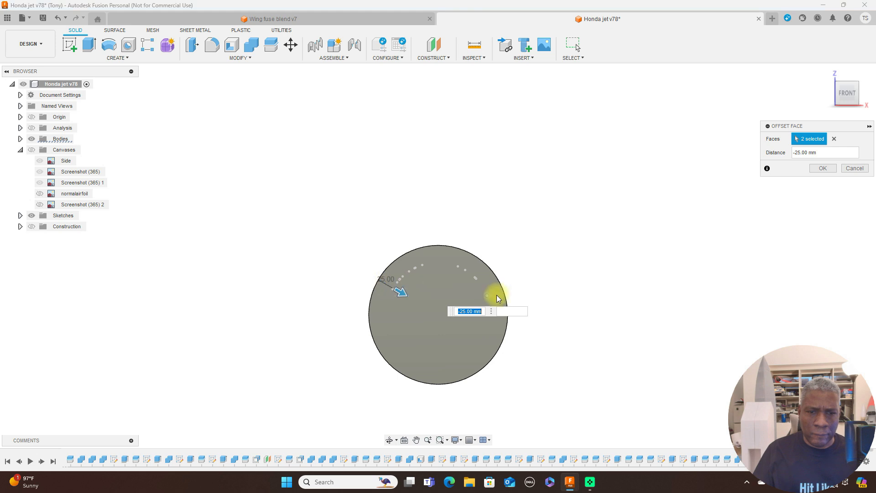
key(BackSpace)
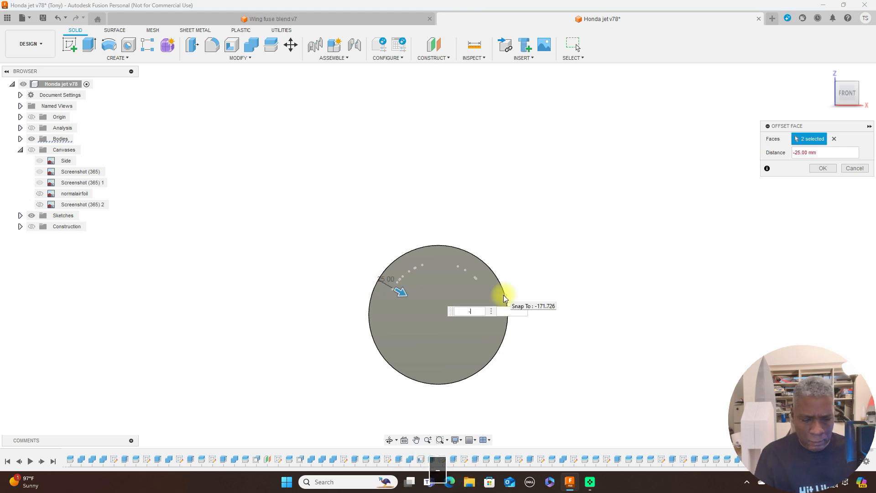
text(-.5)
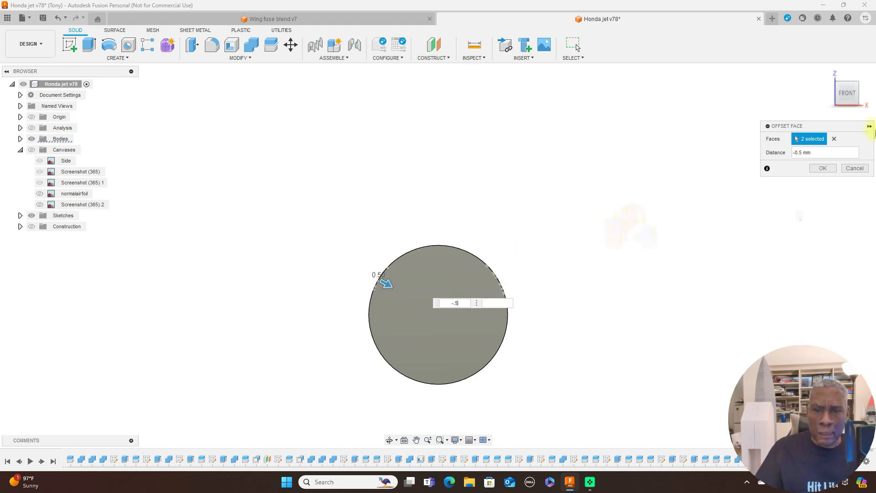
click(857, 98)
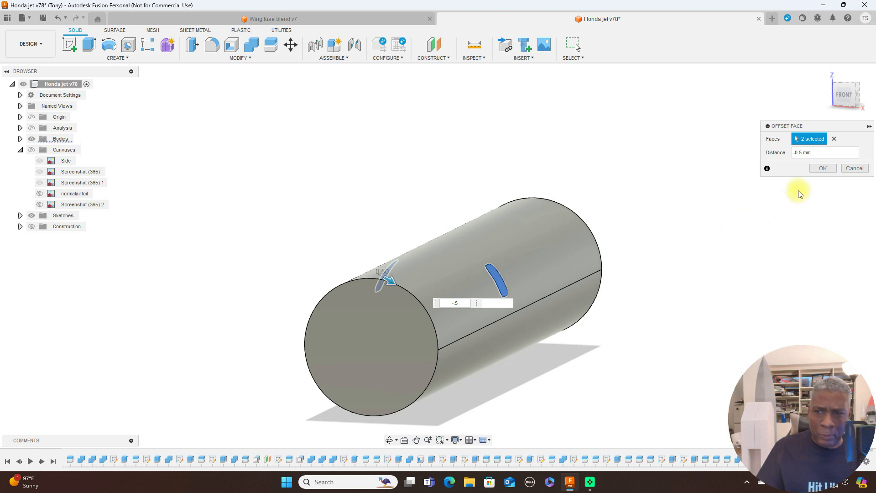
click(820, 168)
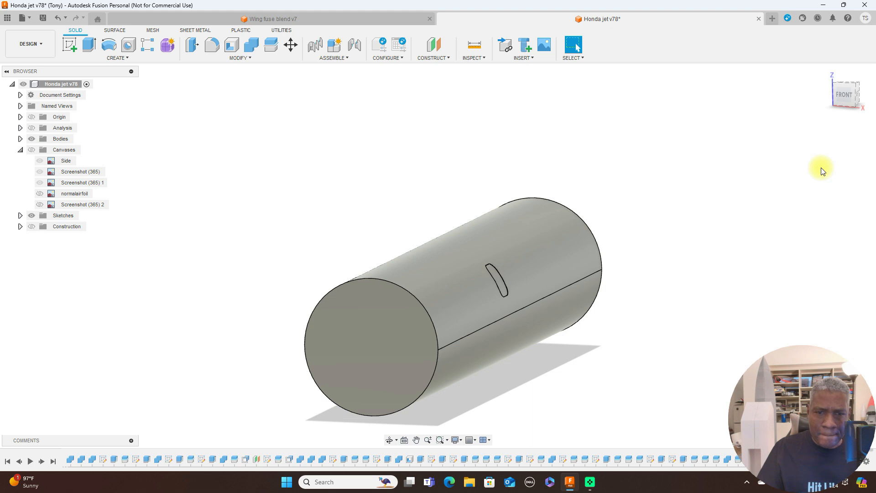
Examine the recessed window's edge on the fuselage up close from the side and the rear.
drag(859, 96, 625, 146)
scroll(620, 151, up, 3)
middle_drag(511, 214, 676, 82)
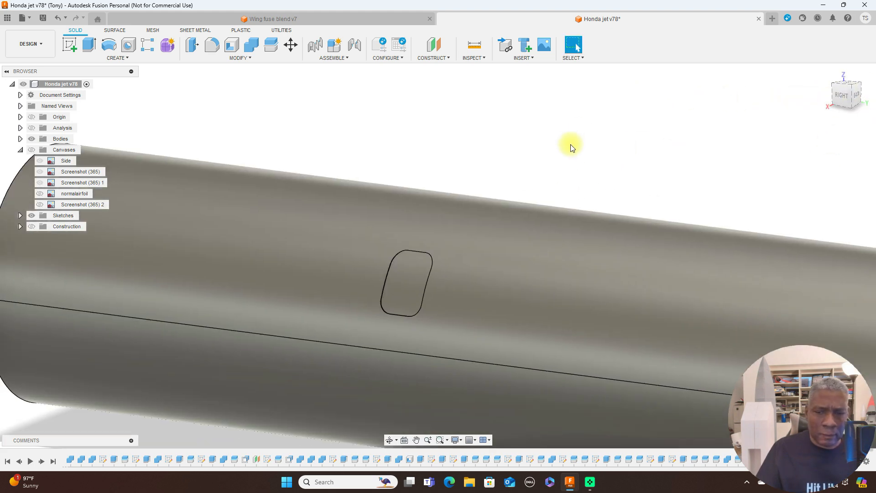
scroll(565, 154, up, 3)
middle_drag(564, 154, 757, 32)
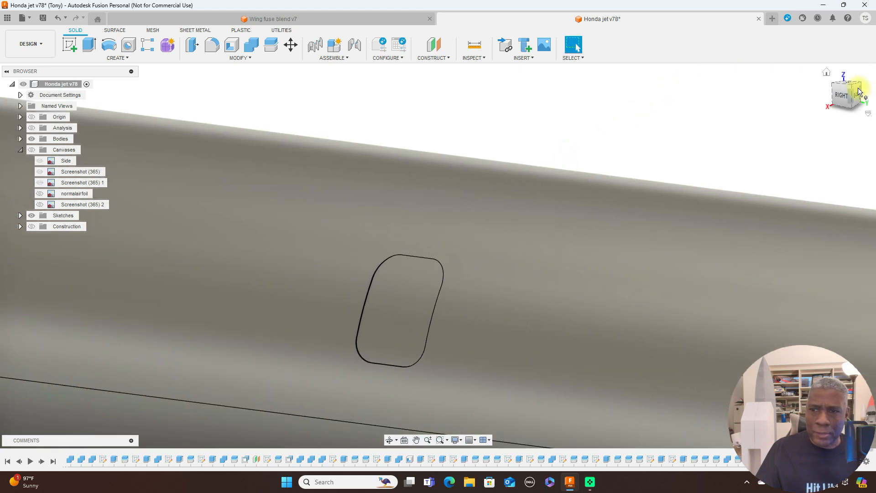
drag(849, 95, 781, 91)
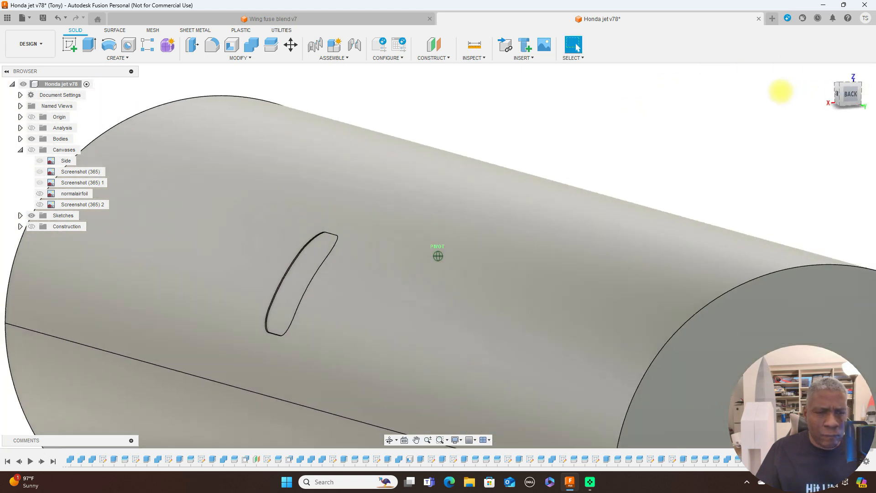
scroll(420, 228, up, 3)
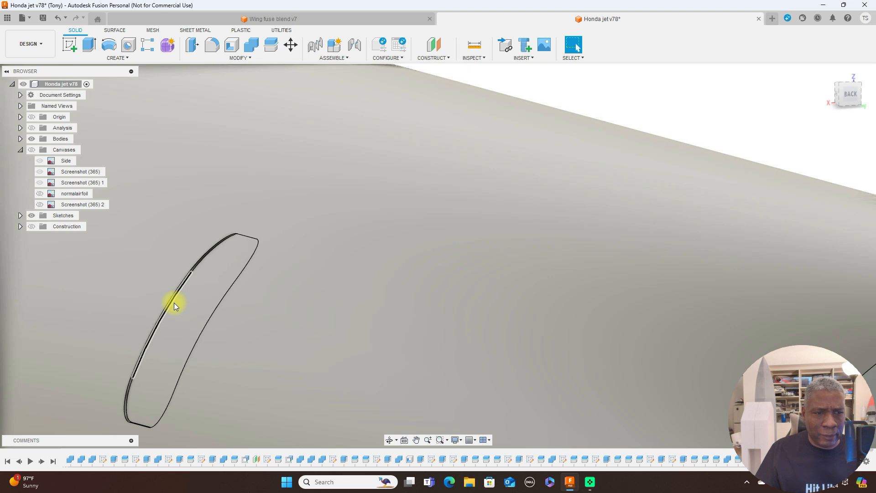
scroll(502, 295, down, 5)
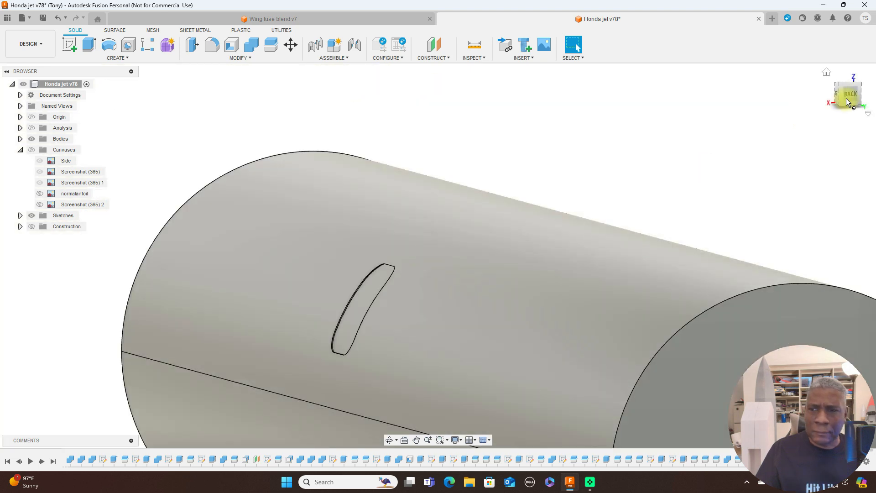
Combine the recessed window body with the fuselage body using a Join operation.
click(852, 94)
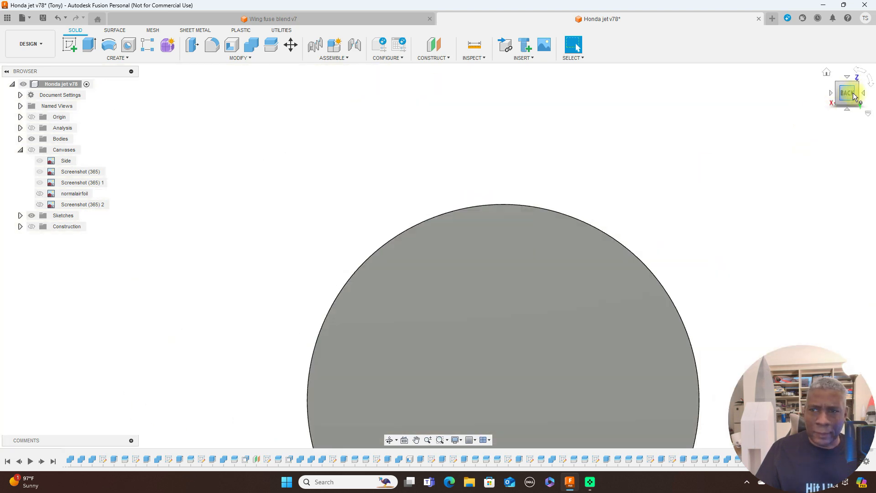
drag(856, 93, 816, 91)
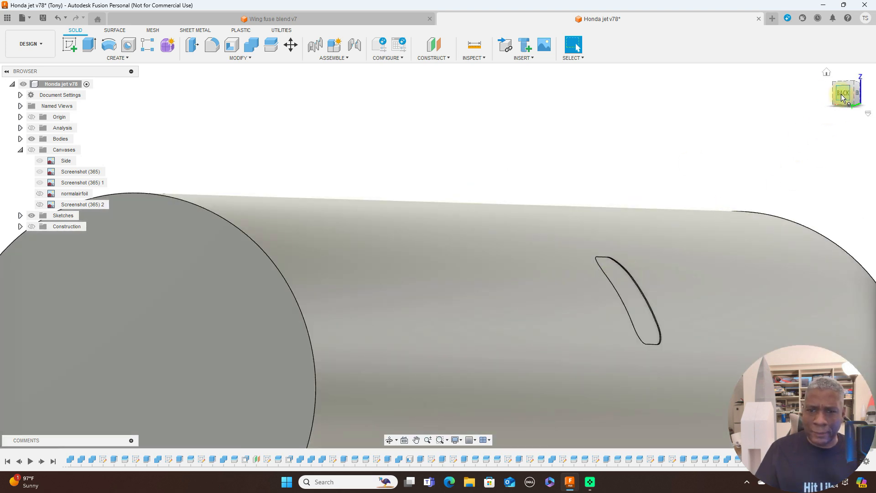
click(842, 94)
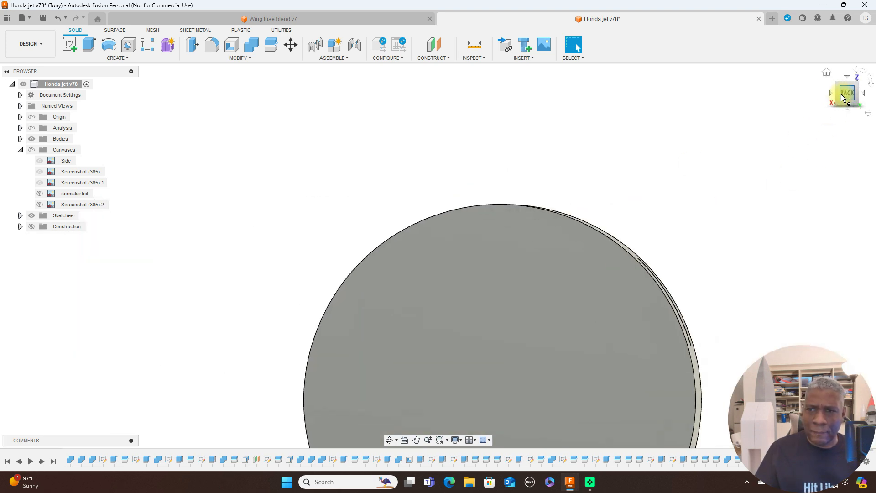
click(831, 93)
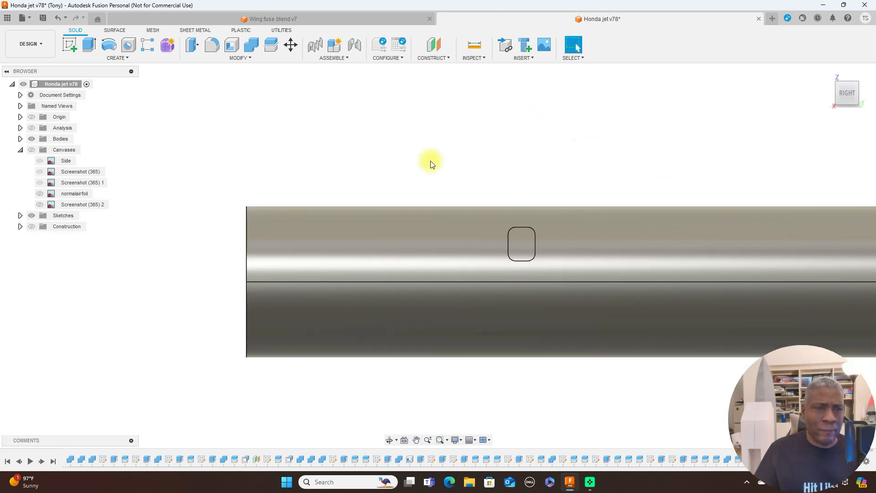
click(251, 50)
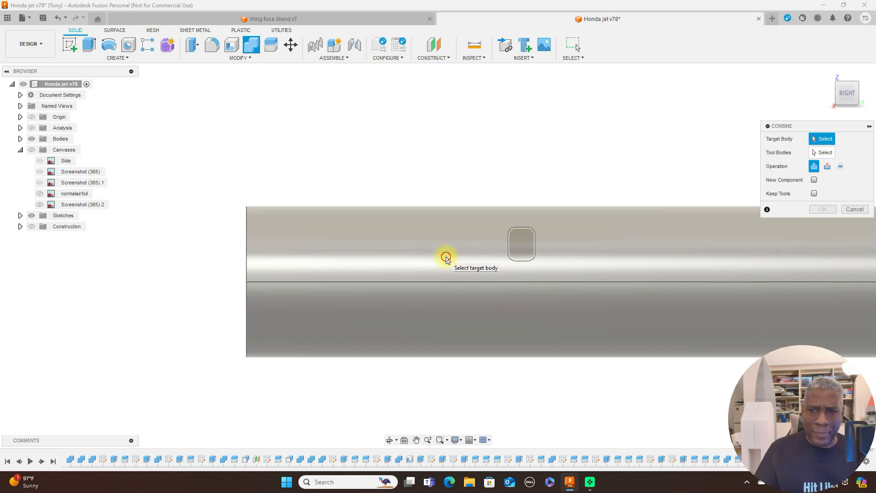
click(445, 257)
click(523, 241)
click(827, 209)
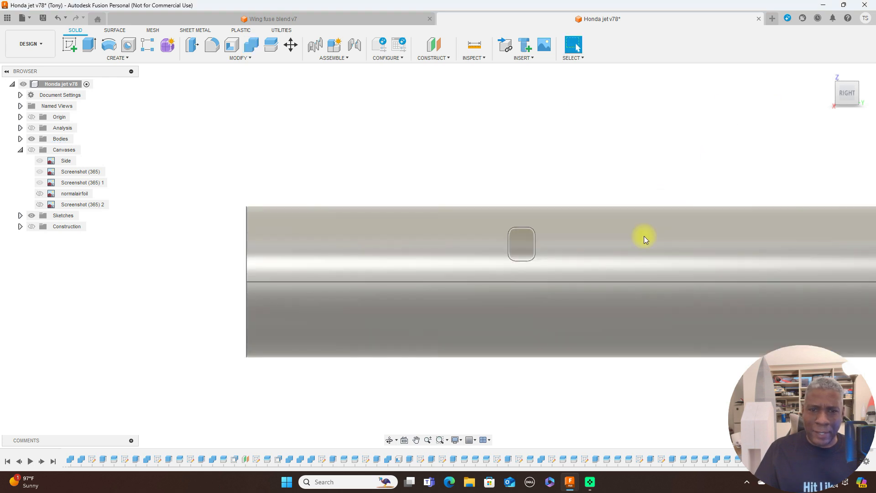
Inspect the joined window on the fuselage up close, then at an angle from the rear and front.
click(844, 97)
scroll(569, 237, up, 6)
mouse_move(486, 284)
shift+middle_down()
mouse_move(639, 160)
mouse_move(527, 209)
mouse_move(415, 199)
shift+middle_up()
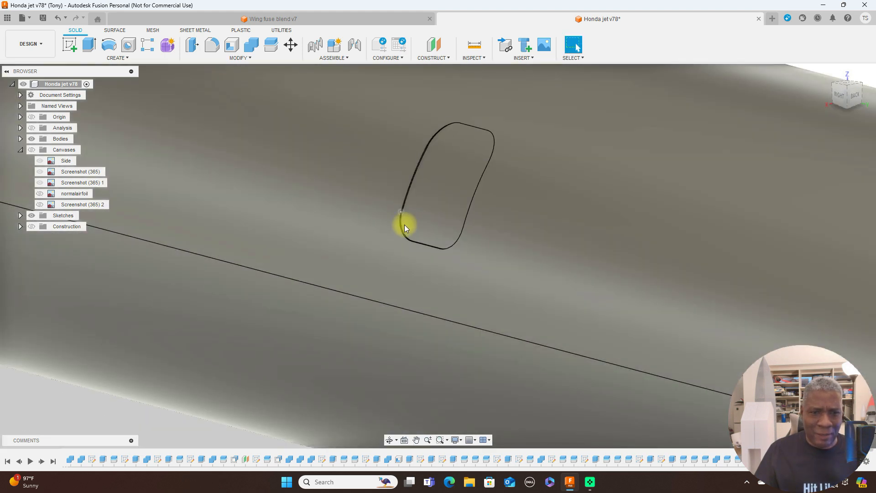
scroll(615, 248, down, 2)
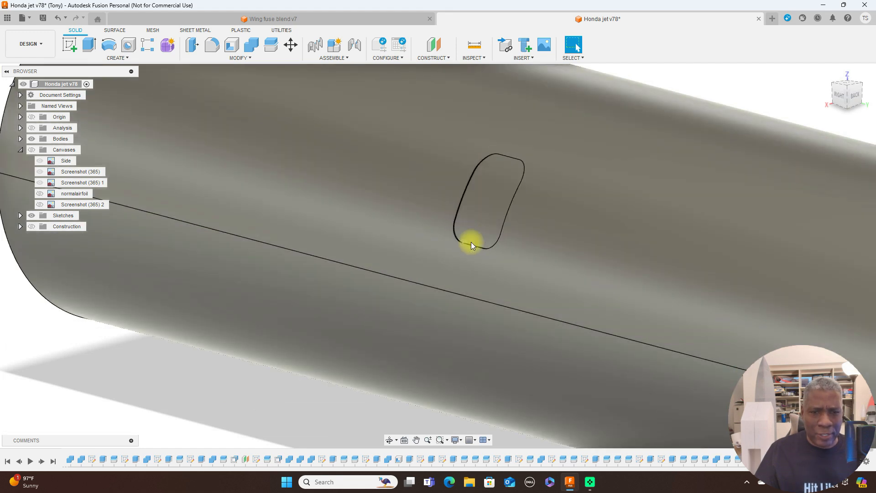
scroll(643, 201, down, 5)
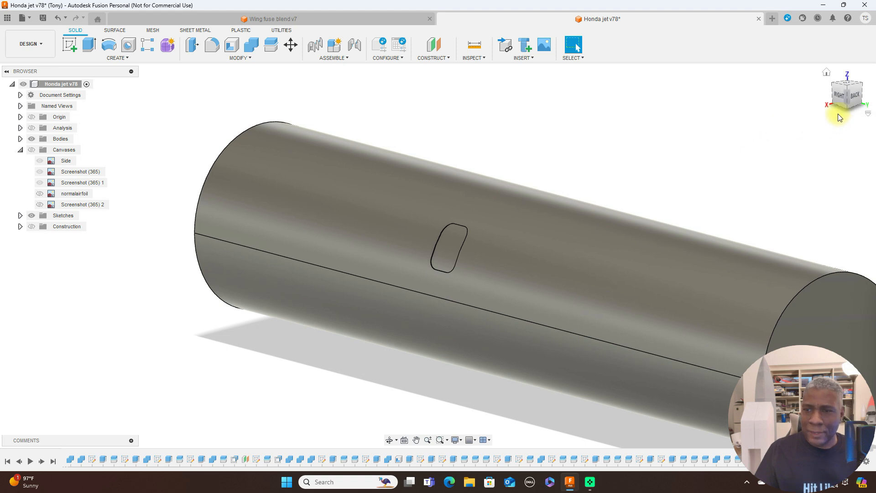
mouse_move(848, 98)
mouse_down()
mouse_move(719, 78)
mouse_move(709, 81)
mouse_move(788, 82)
mouse_move(15, 82)
mouse_move(103, 89)
mouse_up()
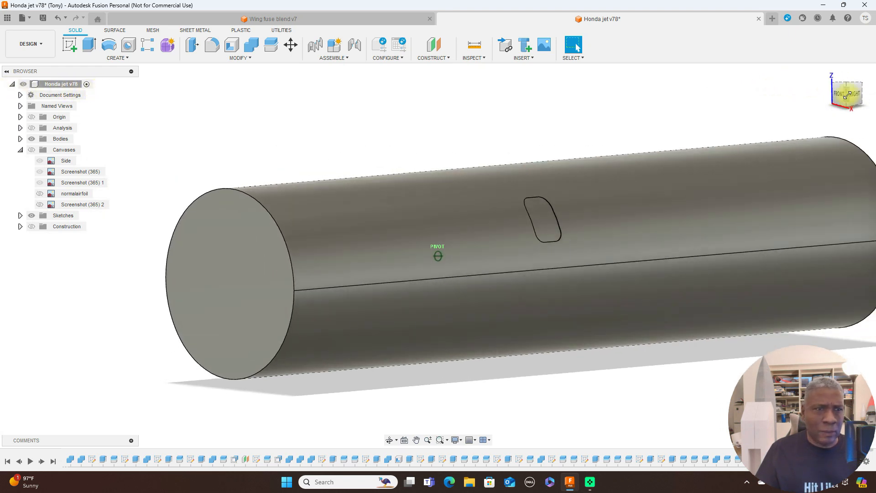
click(232, 44)
click(430, 229)
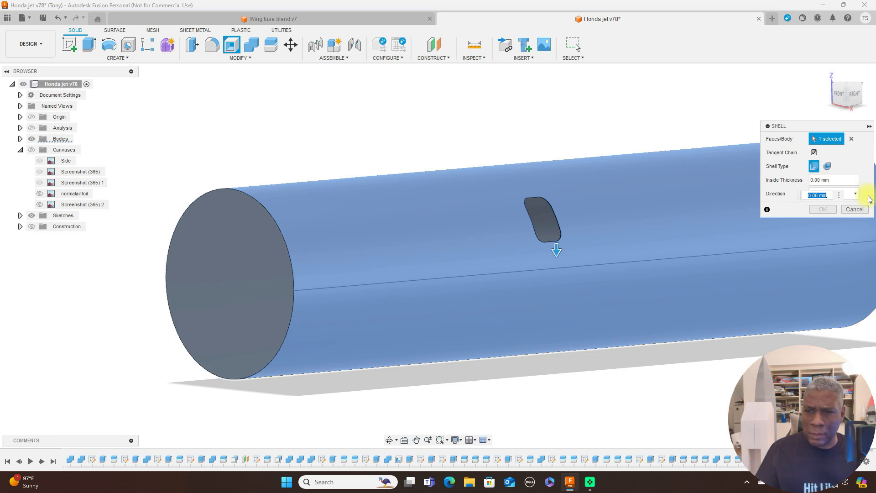
scroll(567, 222, down, 3)
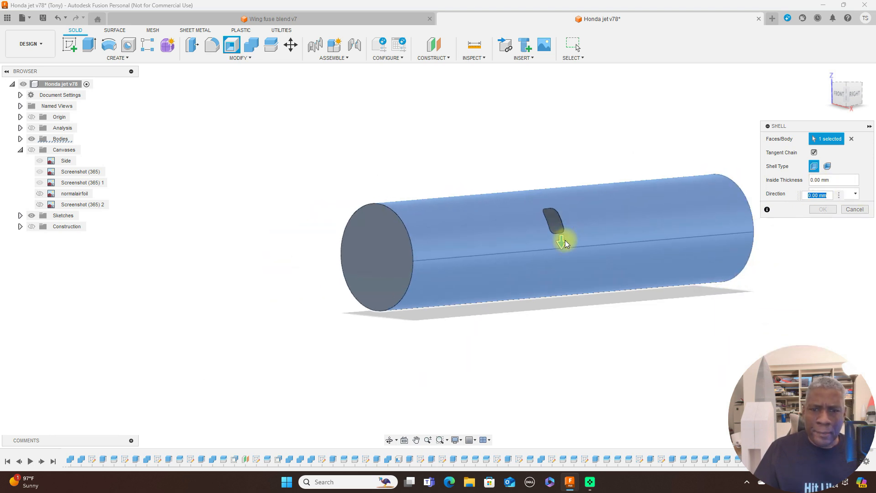
click(850, 139)
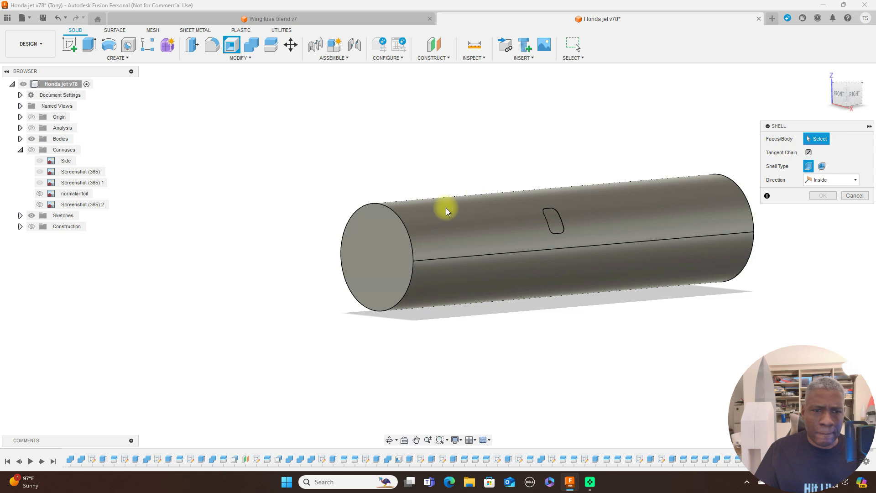
click(409, 234)
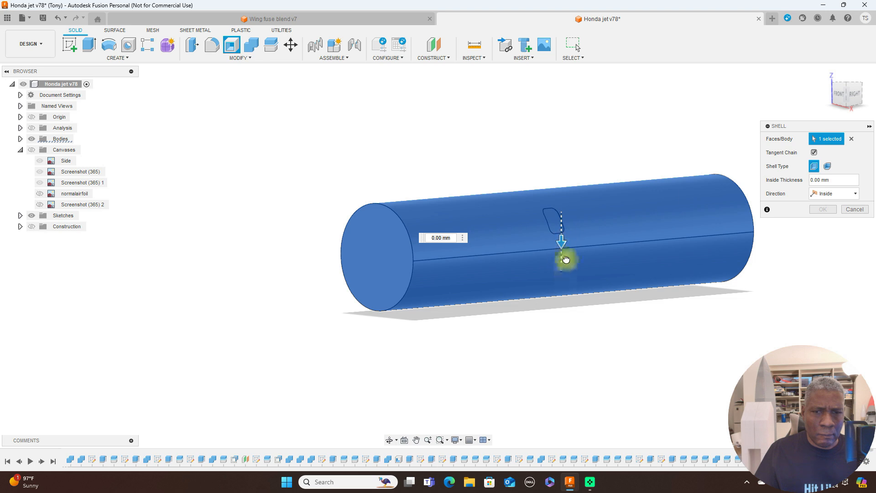
drag(563, 246, 562, 258)
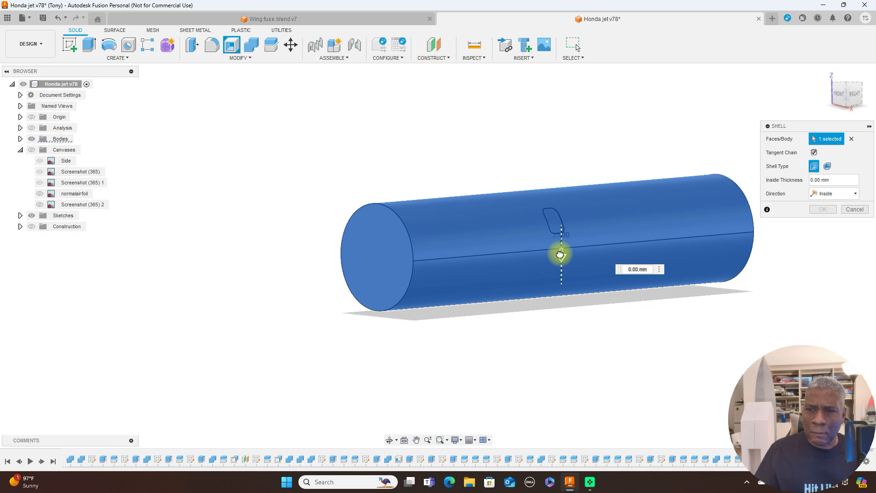
drag(561, 253, 561, 280)
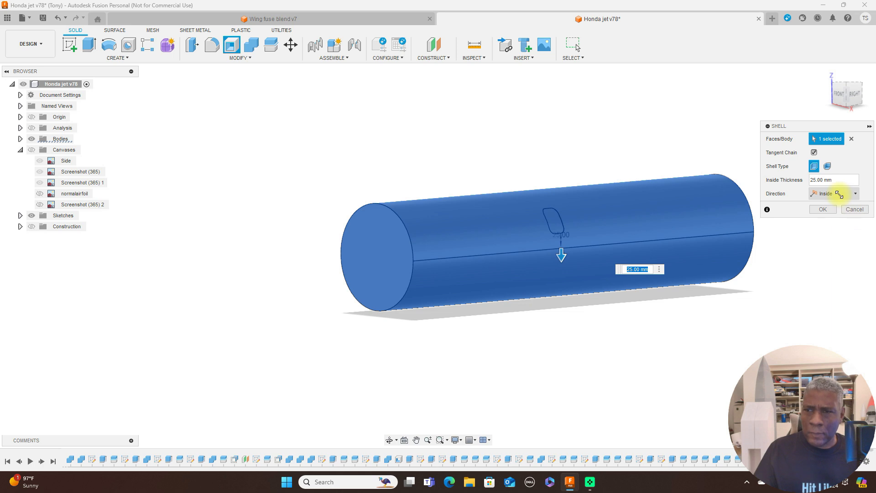
click(857, 211)
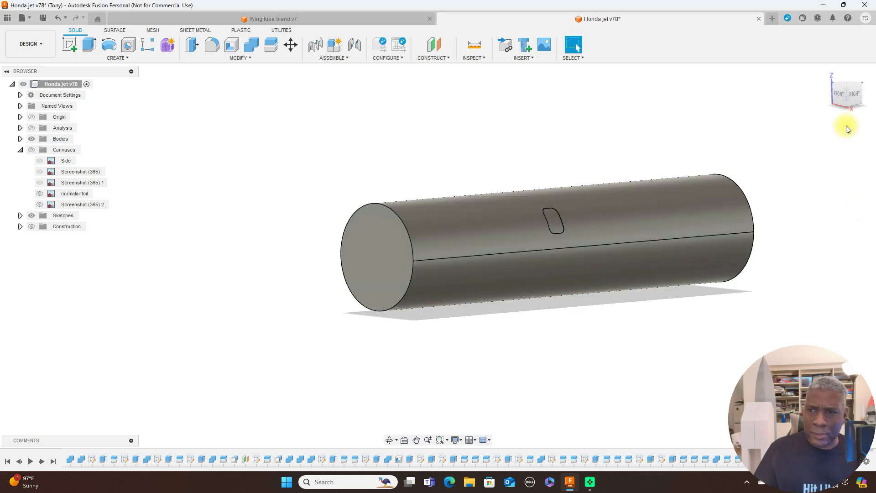
Start a new sketch on the fuselage's circular front end face.
click(839, 95)
scroll(524, 152, up, 2)
click(454, 277)
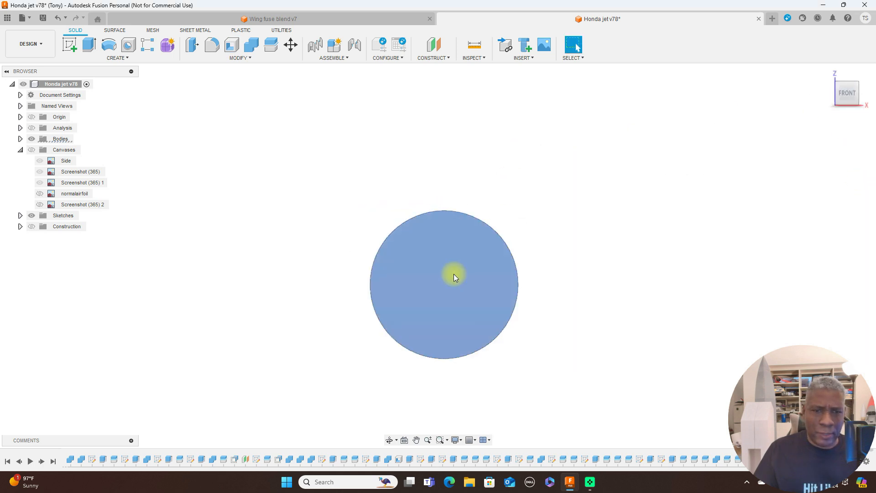
click(70, 45)
click(94, 46)
scroll(440, 225, up, 2)
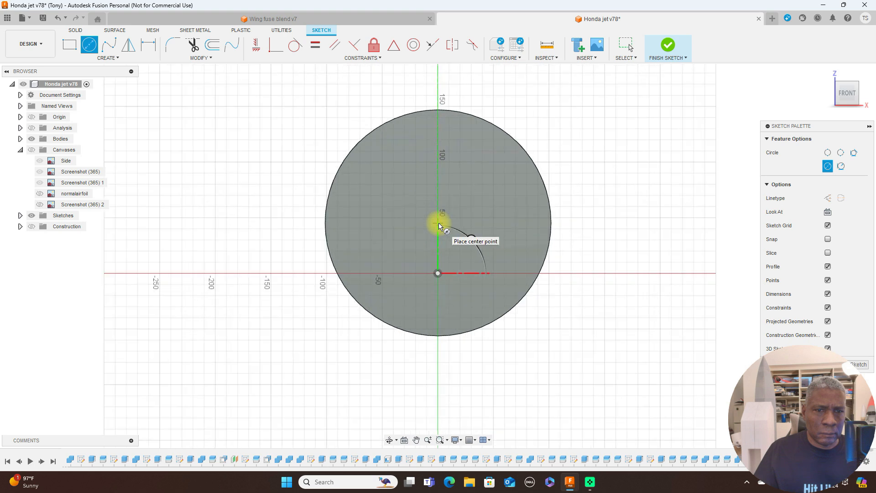
right_click(652, 182)
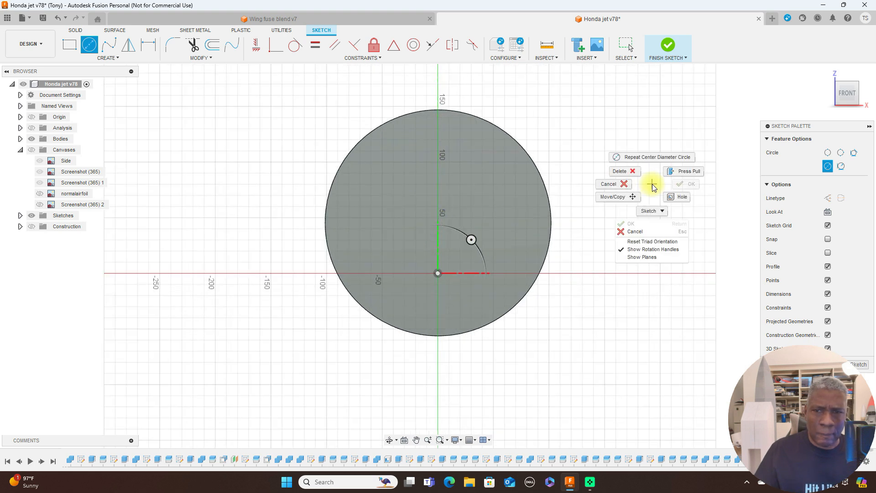
click(617, 183)
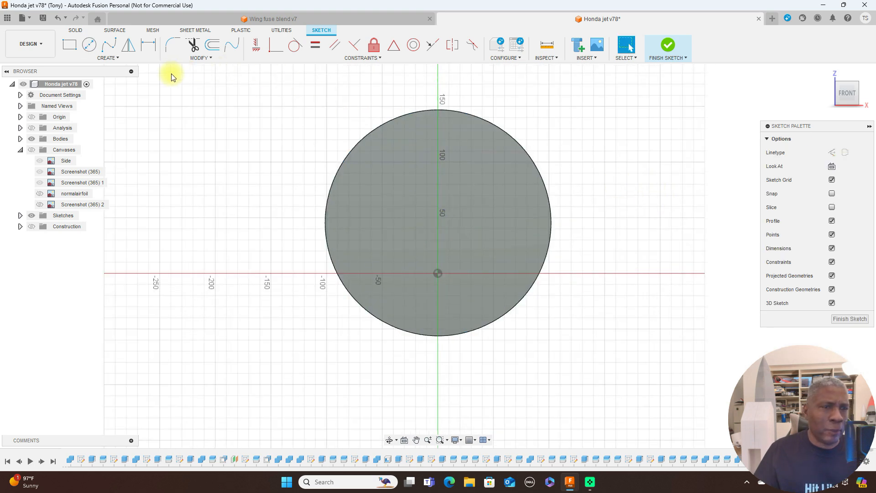
Draw a vertical line across the fuselage's front face from its highest to its lowest edge point.
key(l)
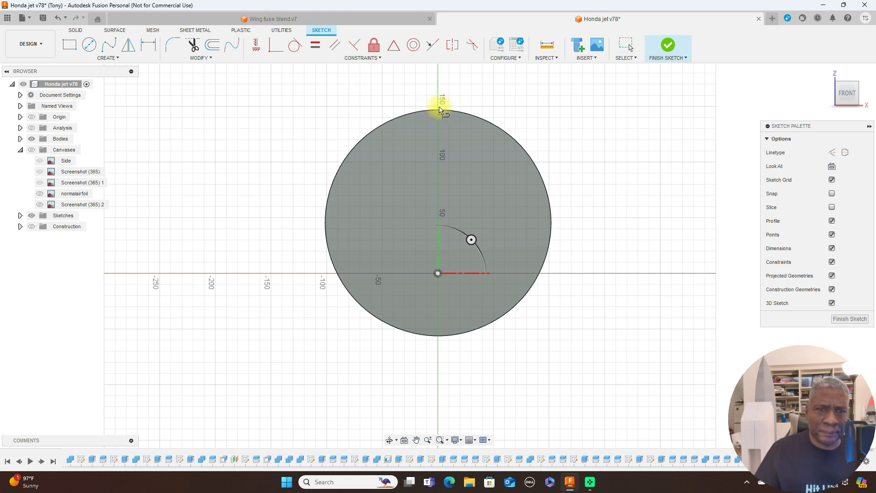
scroll(438, 110, up, 2)
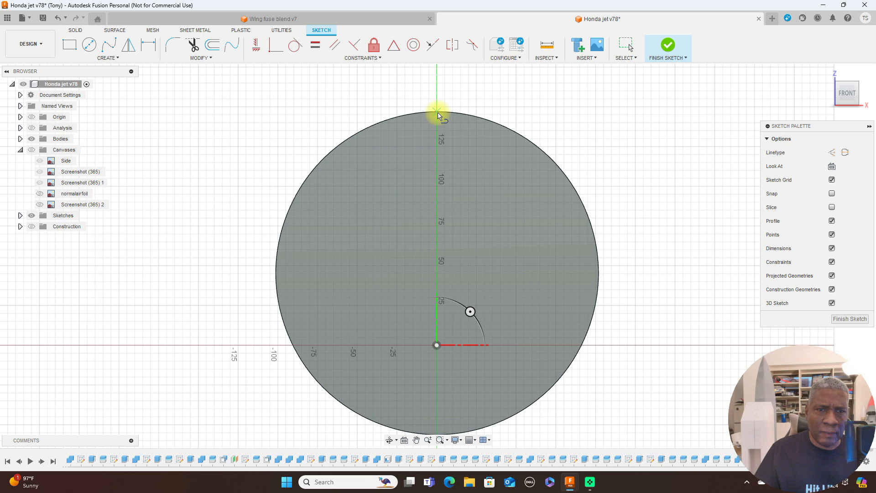
click(437, 112)
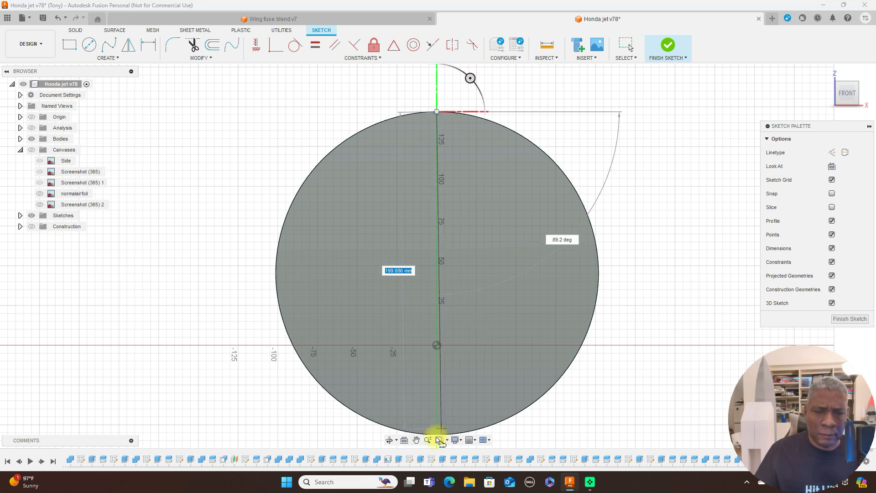
scroll(429, 438, up, 1)
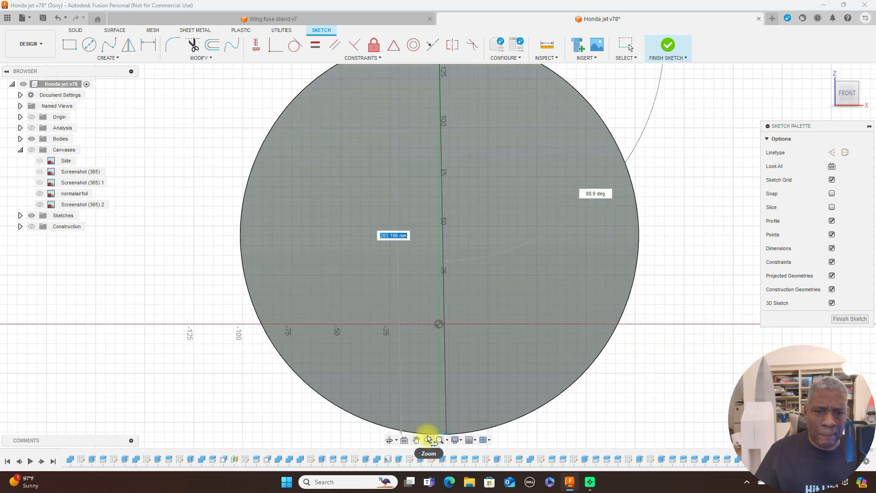
scroll(429, 437, down, 3)
middle_drag(438, 415, 442, 303)
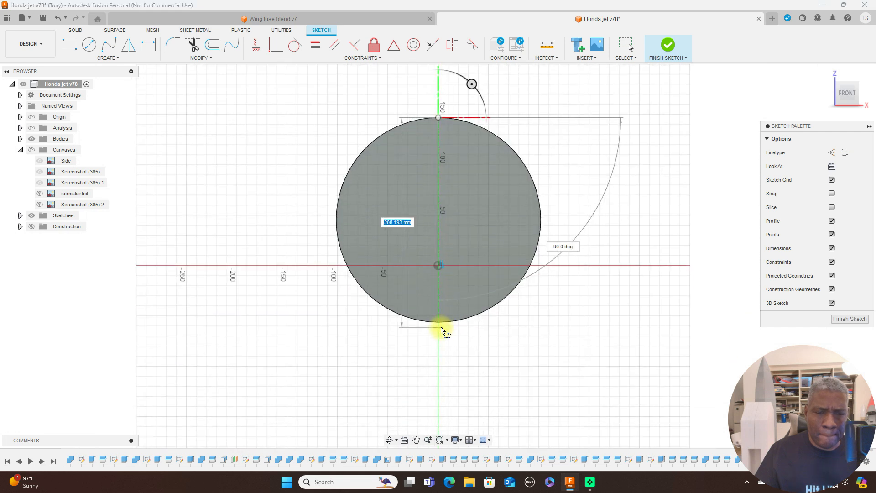
scroll(442, 329, up, 4)
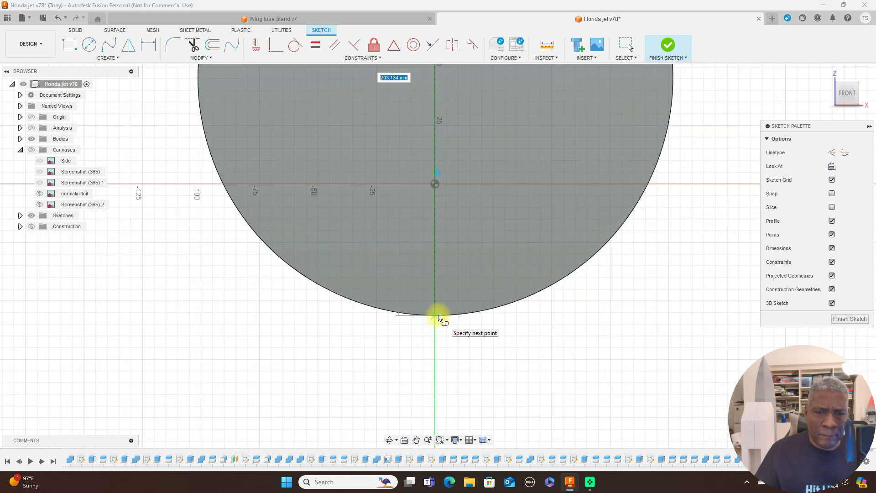
double_click(436, 315)
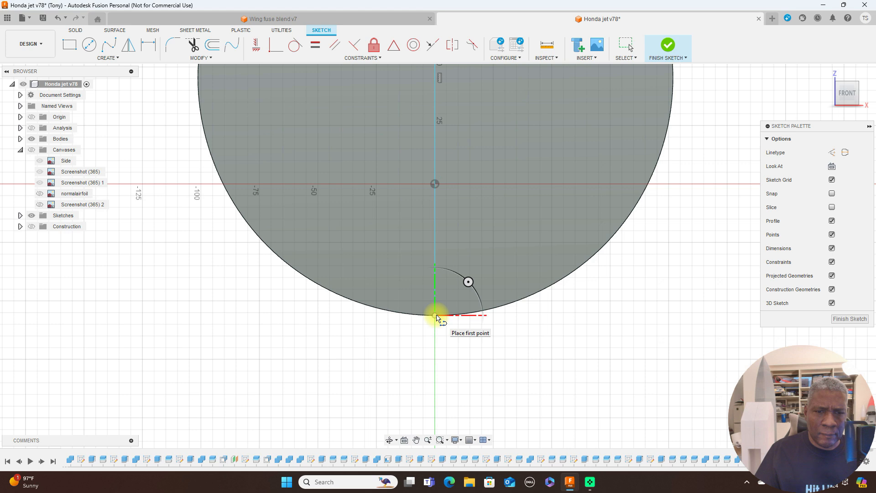
right_click(436, 316)
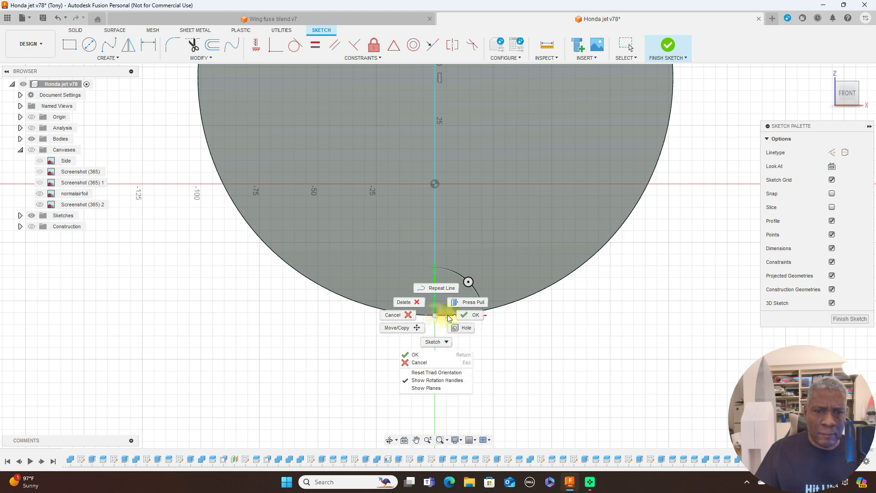
click(462, 316)
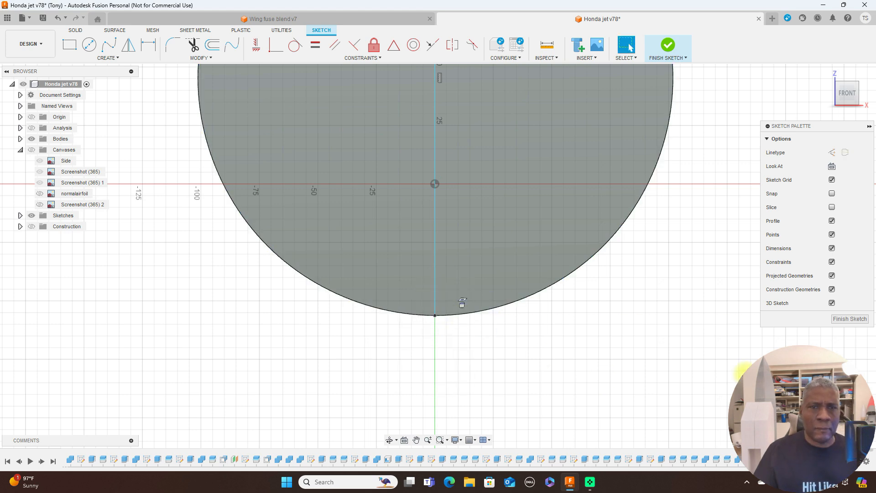
Draw a circle about 196 mm in diameter centred on the vertical line's midpoint, just inside the fuselage outline.
scroll(668, 326, down, 1)
scroll(669, 326, down, 2)
middle_drag(668, 326, 586, 374)
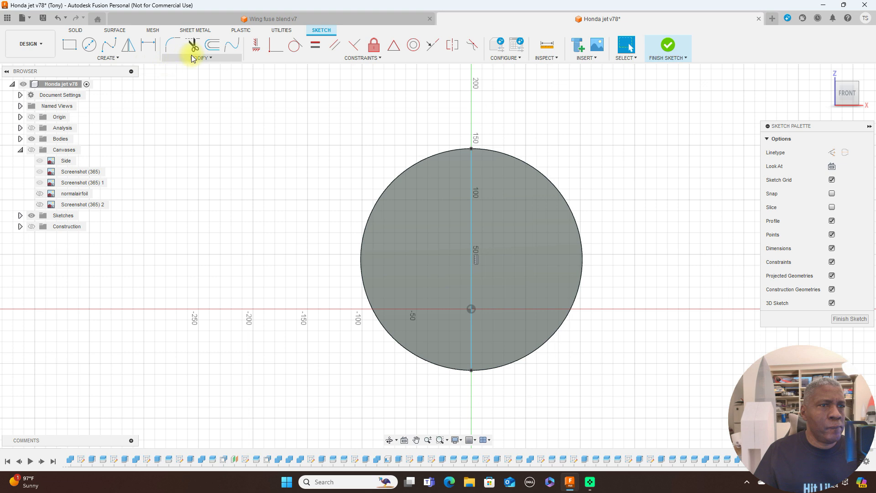
click(90, 45)
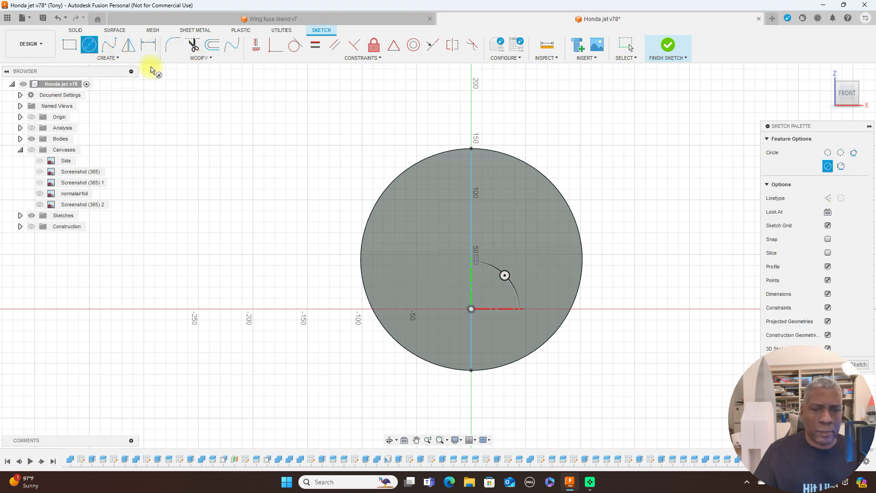
click(471, 260)
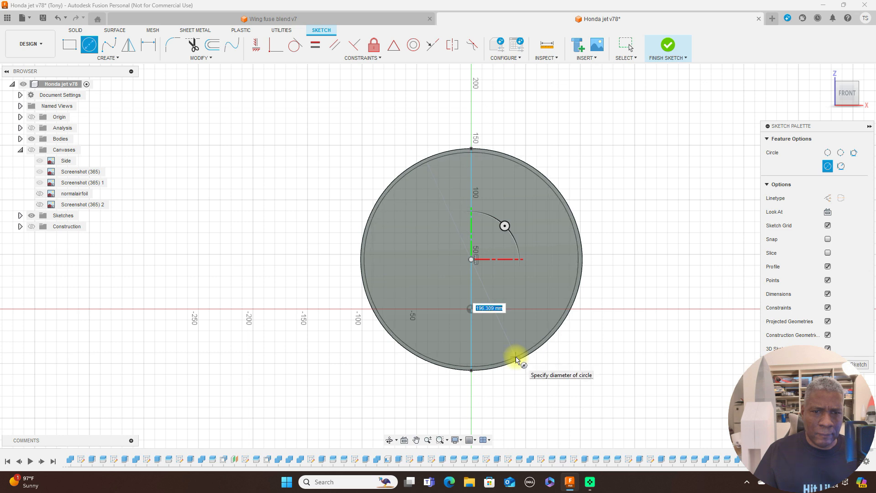
click(516, 359)
right_click(516, 356)
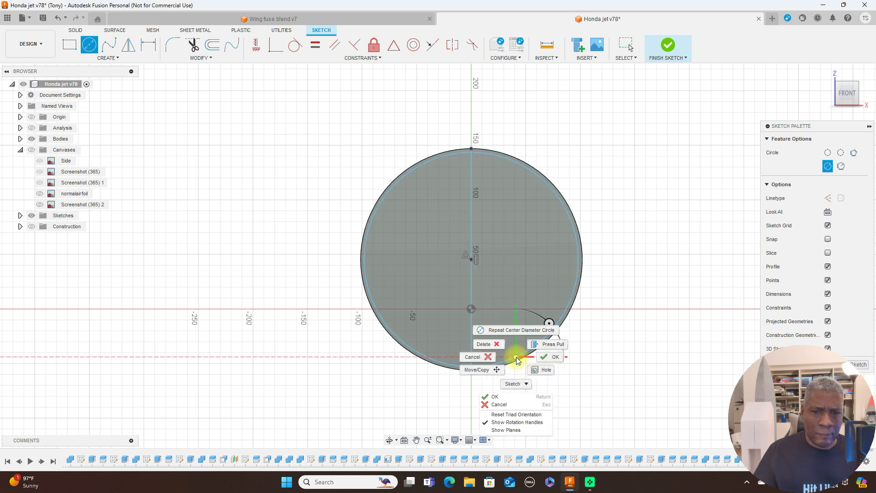
click(539, 359)
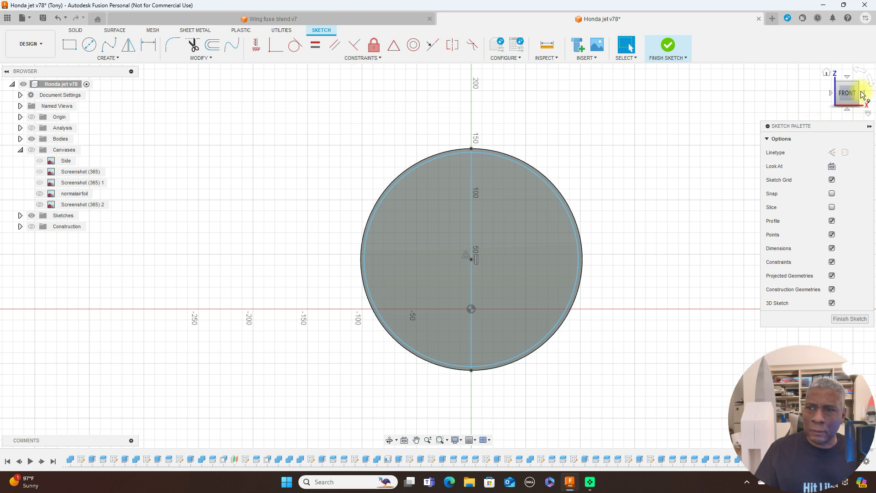
Finish the front-face sketch and delete its vertical construction line, leaving the circle in place.
click(850, 318)
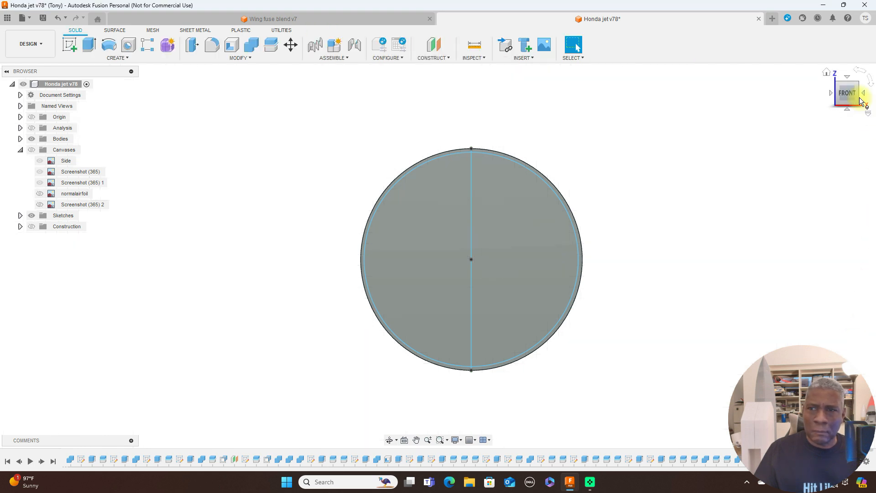
click(471, 238)
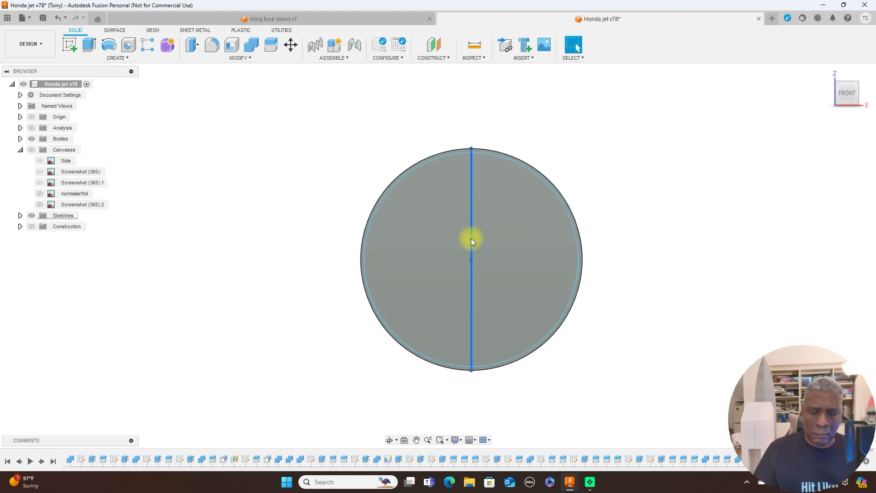
key(Delete)
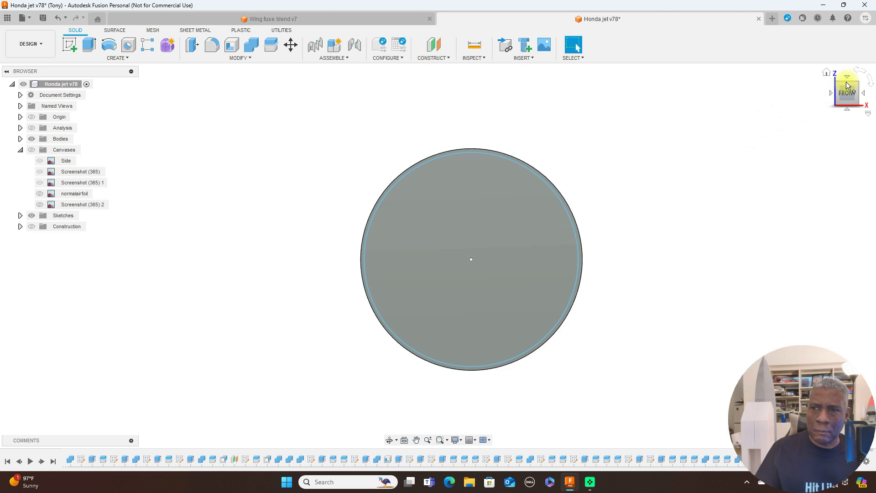
Extrude the front-face circle -1070 mm as a cut through the full length of the fuselage to hollow it.
click(858, 86)
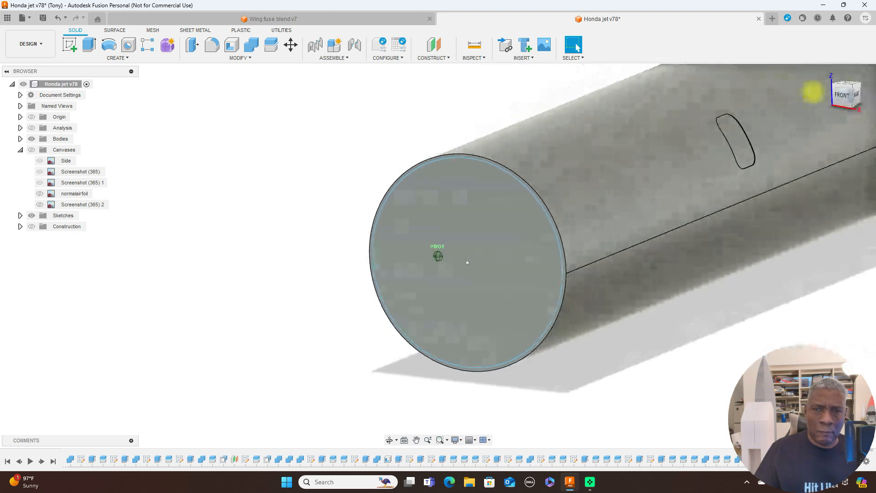
key(e)
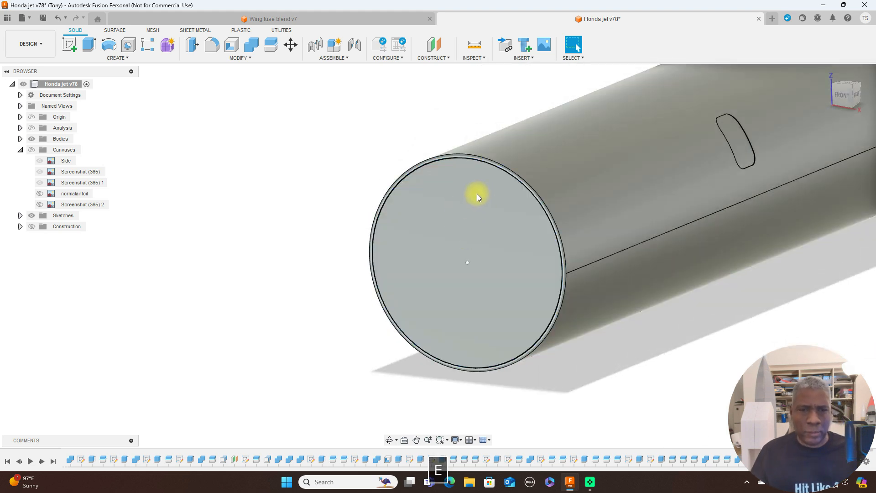
click(467, 236)
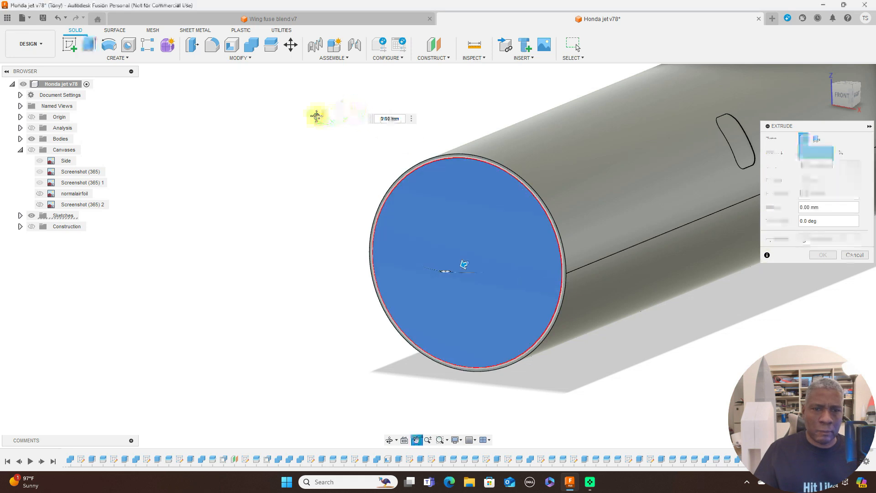
middle_drag(313, 114, 154, 142)
scroll(710, 323, down, 3)
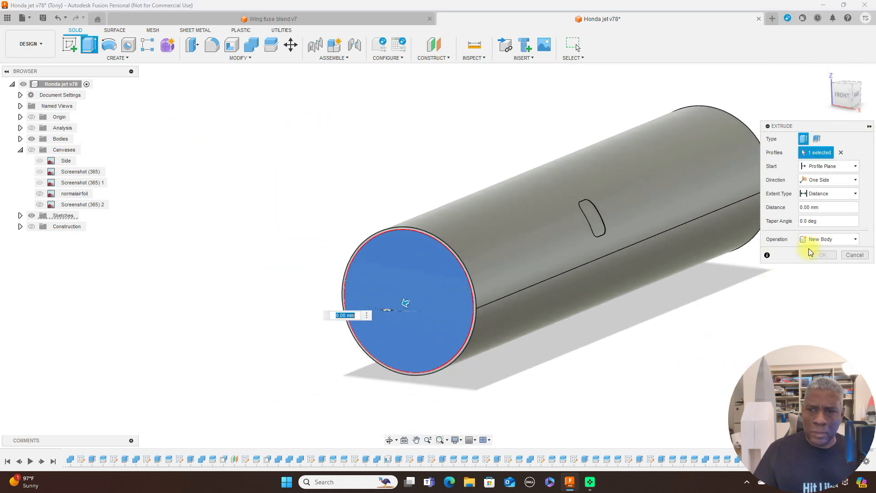
click(855, 239)
click(840, 263)
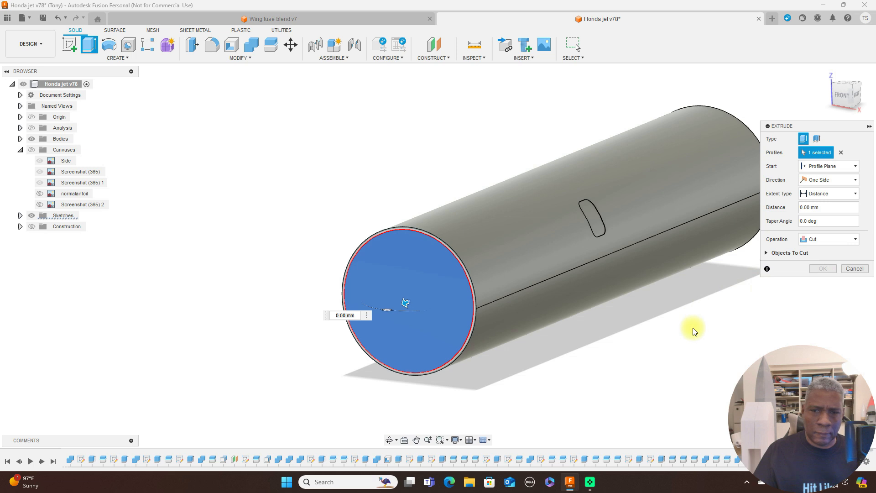
middle_drag(690, 328, 280, 349)
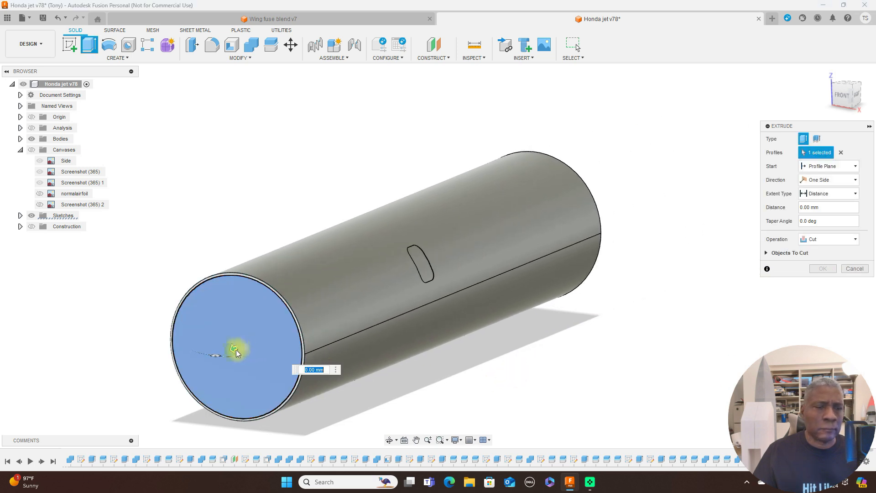
drag(235, 350, 610, 195)
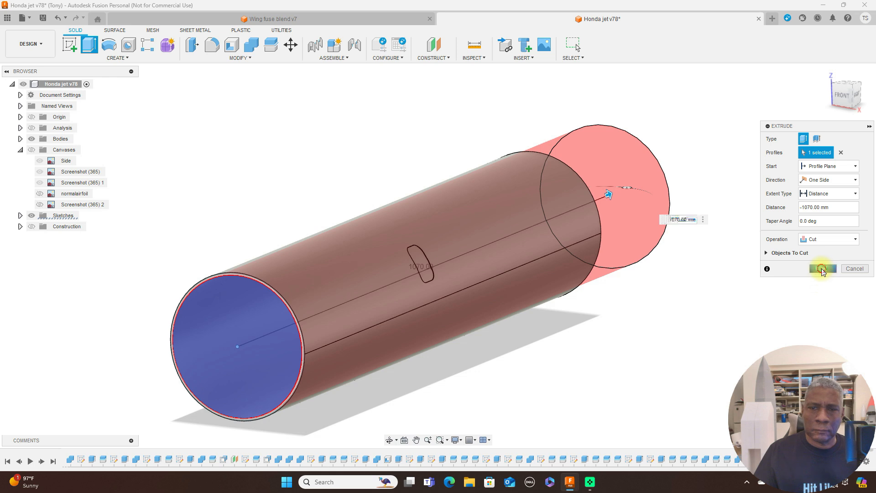
click(822, 269)
Examine the cabin window from the rear and front, along with the hollow fuselage's wall at its open front end.
mouse_move(849, 96)
mouse_down()
mouse_move(5, 91)
mouse_move(28, 82)
mouse_move(20, 88)
mouse_move(857, 81)
mouse_move(694, 92)
mouse_move(731, 182)
mouse_move(720, 163)
mouse_move(653, 118)
mouse_move(793, 160)
mouse_up()
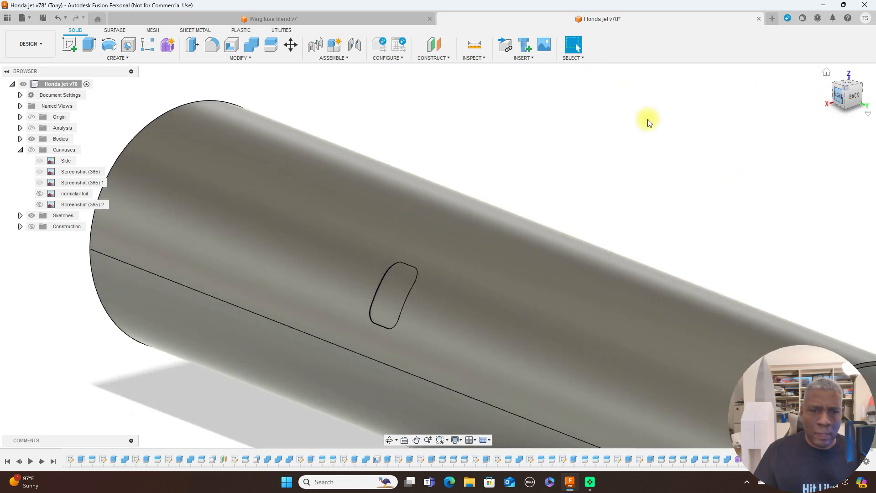
scroll(492, 159, up, 2)
middle_drag(571, 135, 656, 45)
scroll(500, 161, up, 3)
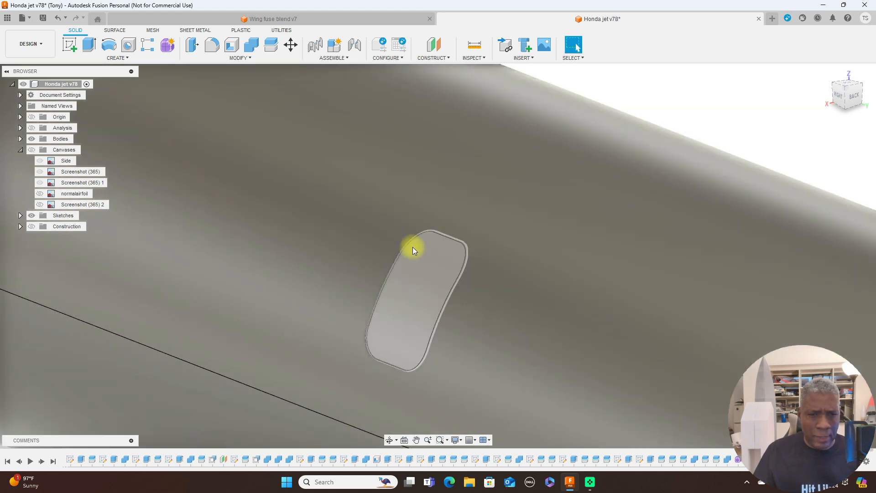
scroll(602, 249, down, 3)
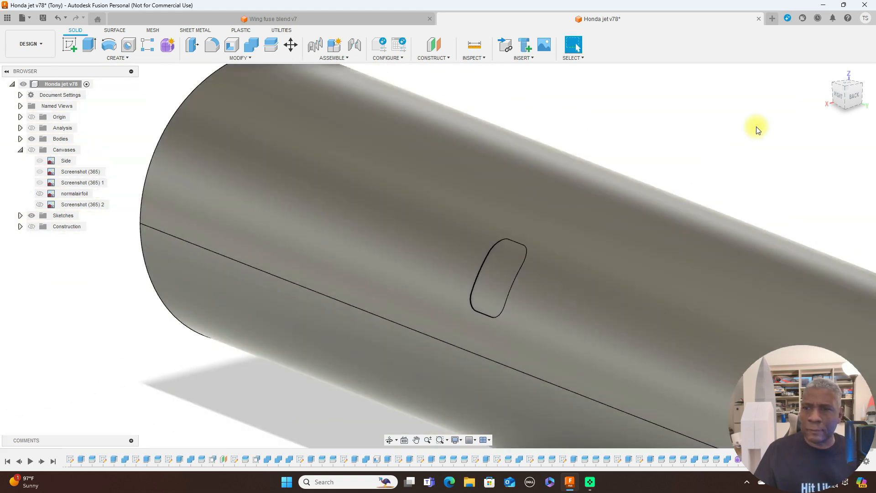
scroll(700, 148, down, 1)
scroll(700, 148, down, 1)
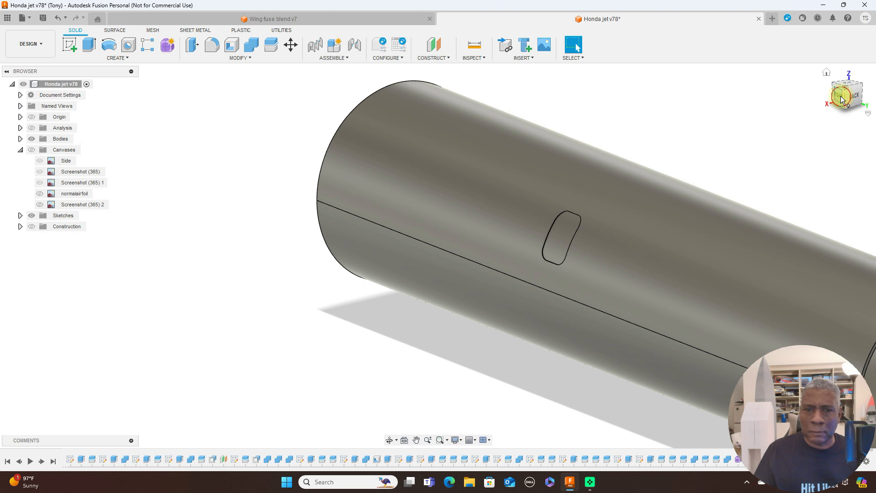
click(841, 96)
mouse_move(846, 93)
mouse_down()
mouse_move(18, 102)
mouse_move(63, 98)
mouse_up()
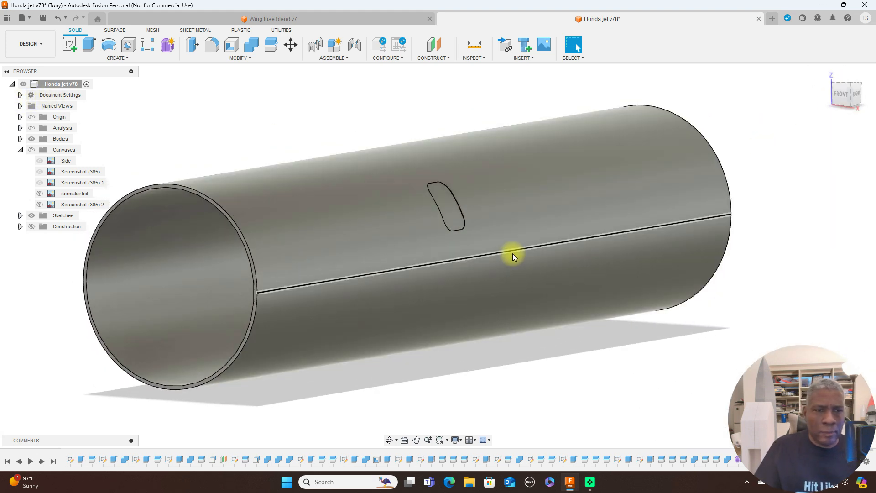
scroll(247, 261, up, 2)
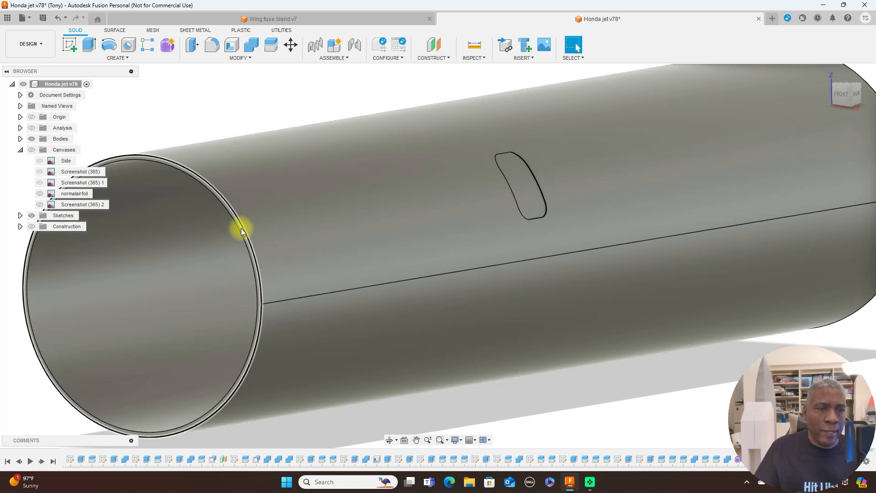
scroll(240, 230, up, 2)
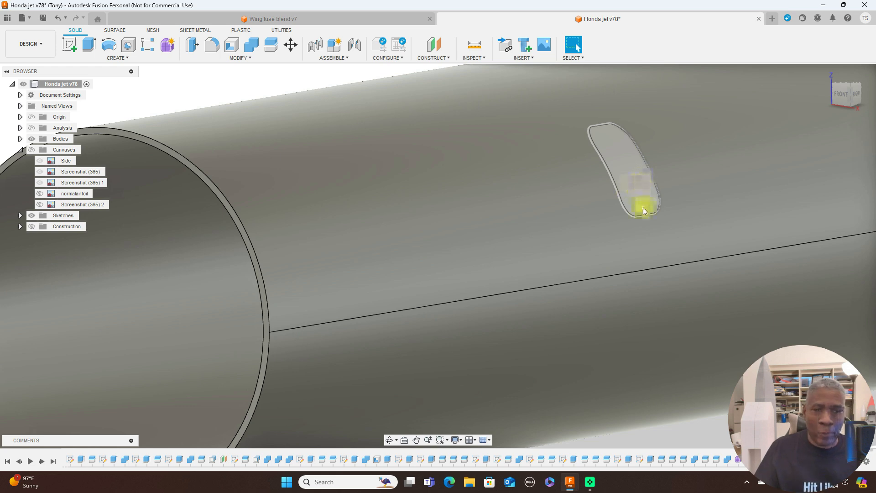
scroll(640, 228, down, 4)
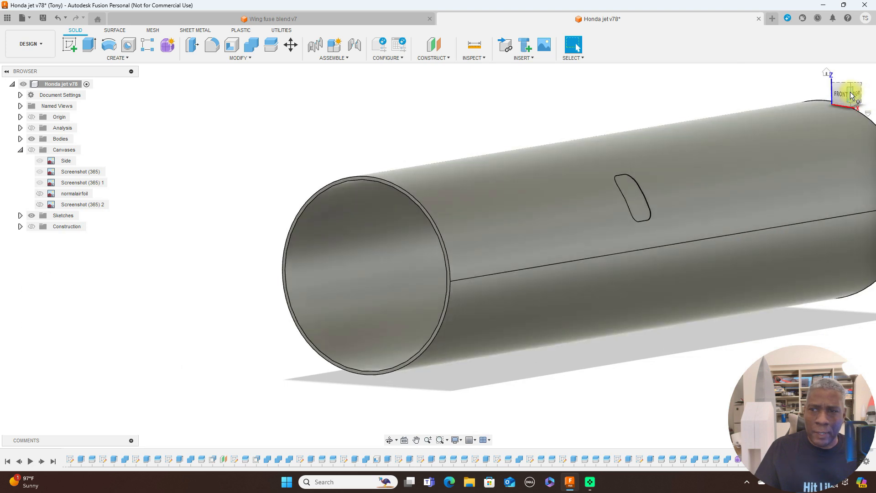
View the fuselage from the right side and show the reference canvases over it.
click(857, 95)
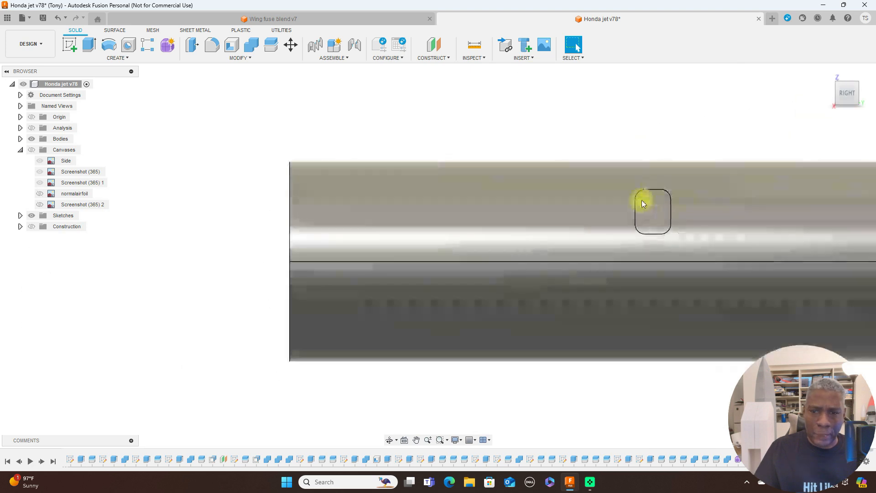
scroll(562, 154, down, 3)
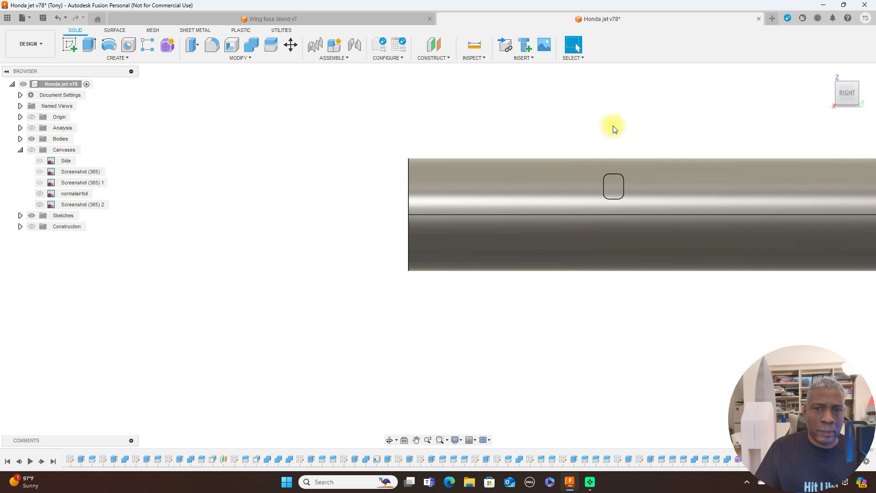
click(32, 150)
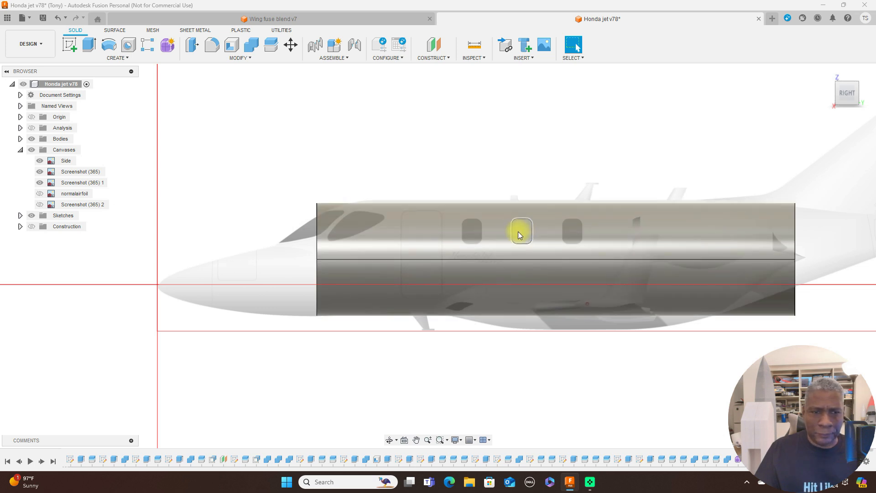
Start a new sketch on the side-view plane, with the cockpit area of the canvas in view.
scroll(518, 231, up, 2)
middle_drag(411, 128, 507, 130)
scroll(495, 132, up, 1)
middle_drag(414, 141, 451, 125)
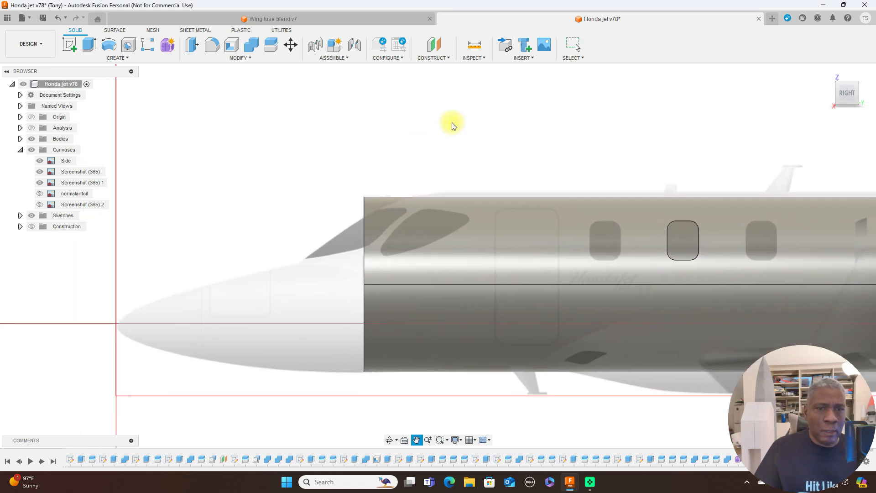
scroll(451, 125, up, 2)
scroll(447, 131, down, 3)
click(81, 46)
click(166, 283)
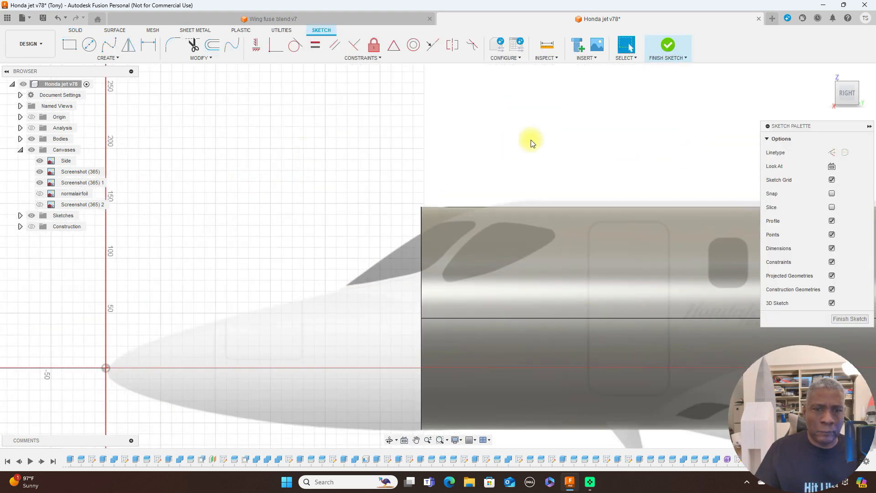
Trace the cockpit side window behind the windshield on the side canvas with a closed fit-point spline.
middle_drag(535, 136, 470, 104)
click(114, 48)
click(40, 337)
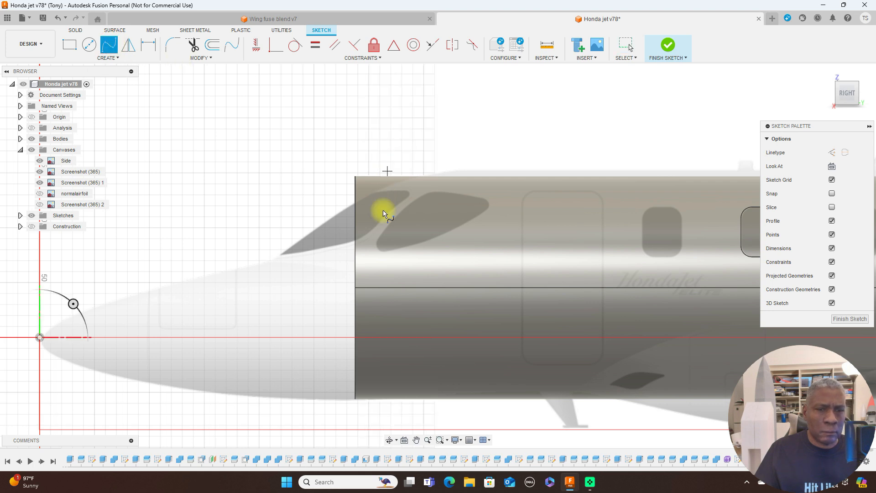
click(376, 249)
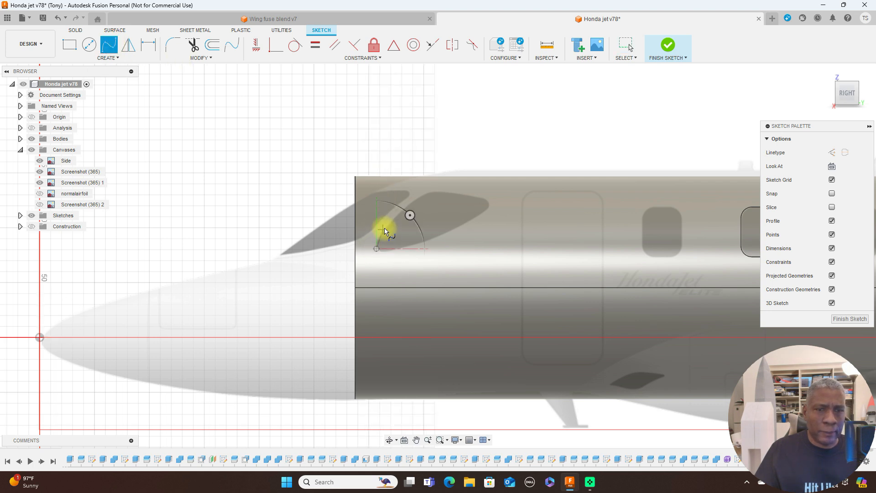
click(384, 229)
drag(384, 229, 429, 193)
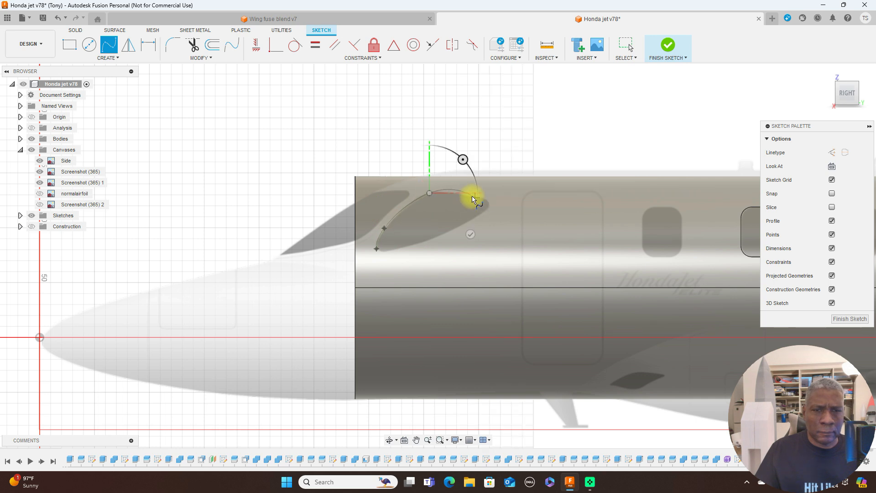
click(471, 194)
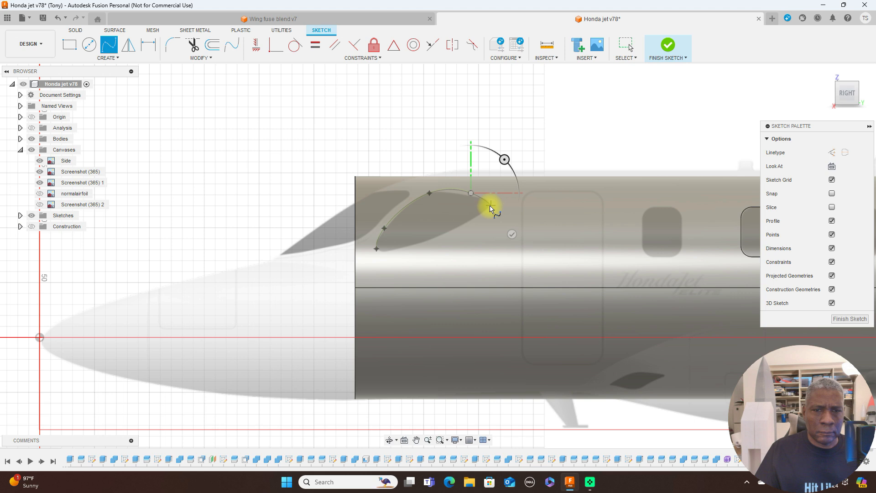
click(490, 205)
click(446, 234)
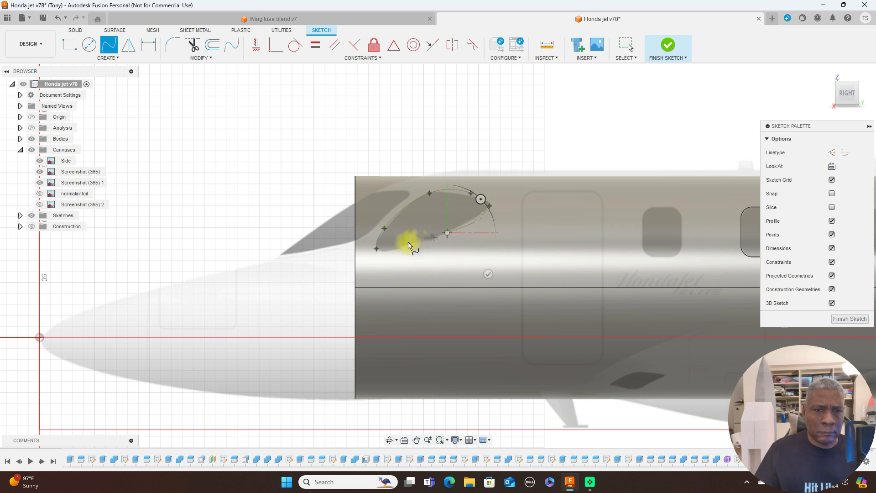
click(404, 246)
click(377, 251)
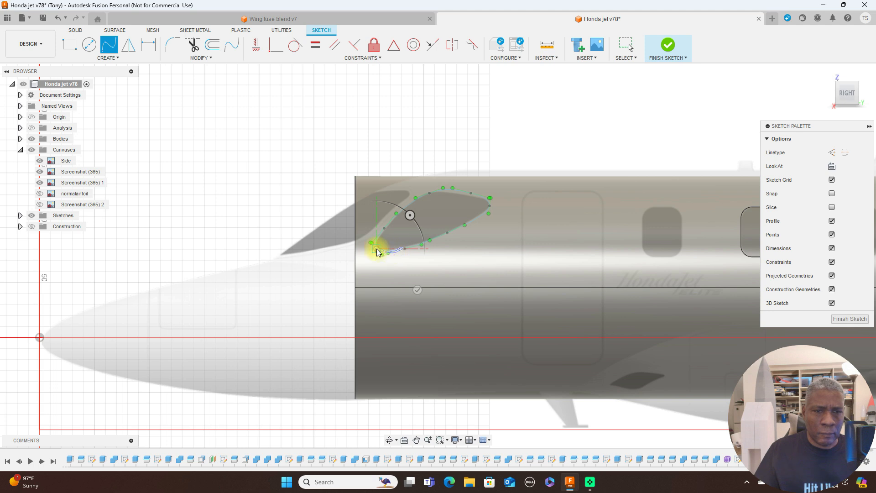
right_click(378, 251)
click(403, 248)
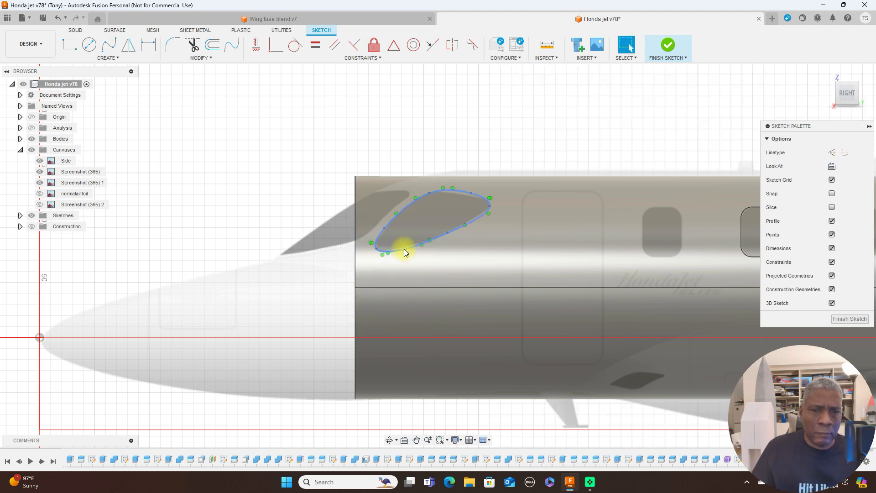
Adjust the spline's lower-edge and rear-tip fit points to follow the cockpit side window's outline more closely.
scroll(404, 251, up, 2)
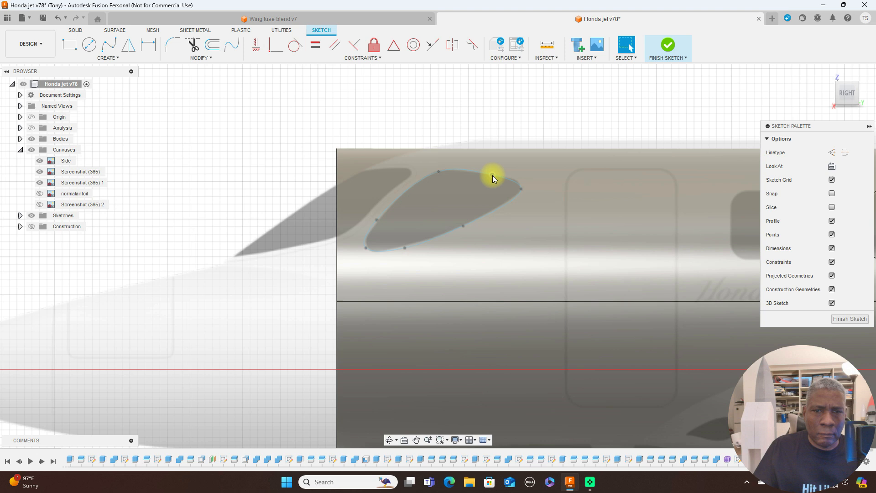
click(493, 175)
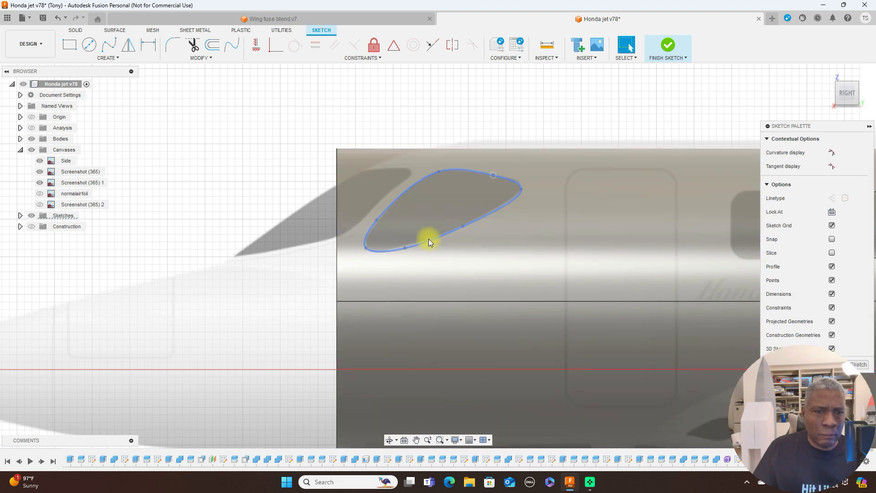
drag(404, 248, 404, 246)
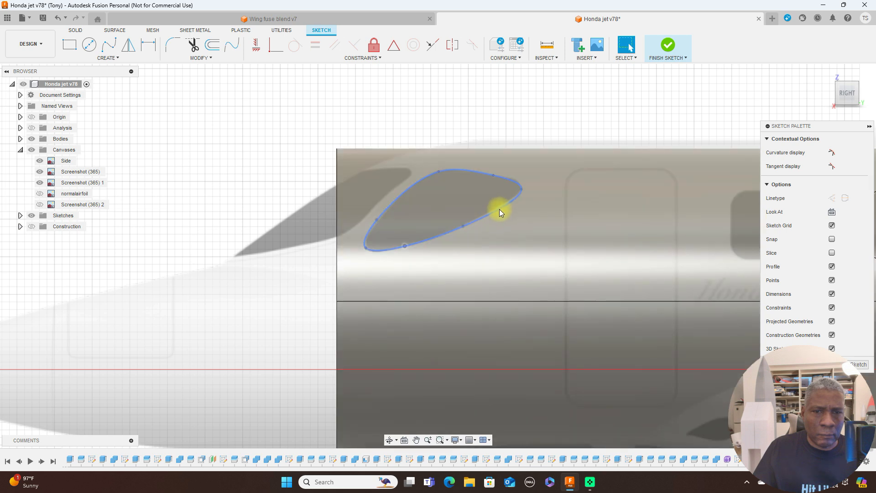
drag(521, 189, 518, 192)
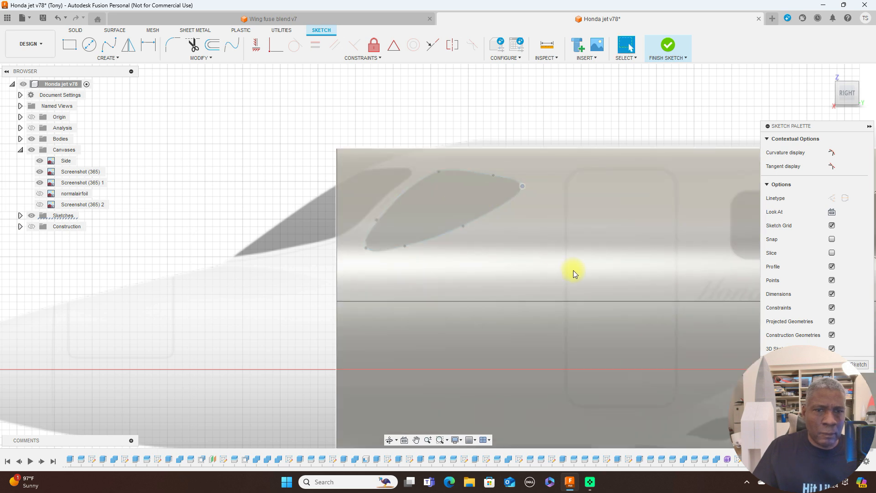
scroll(573, 270, down, 3)
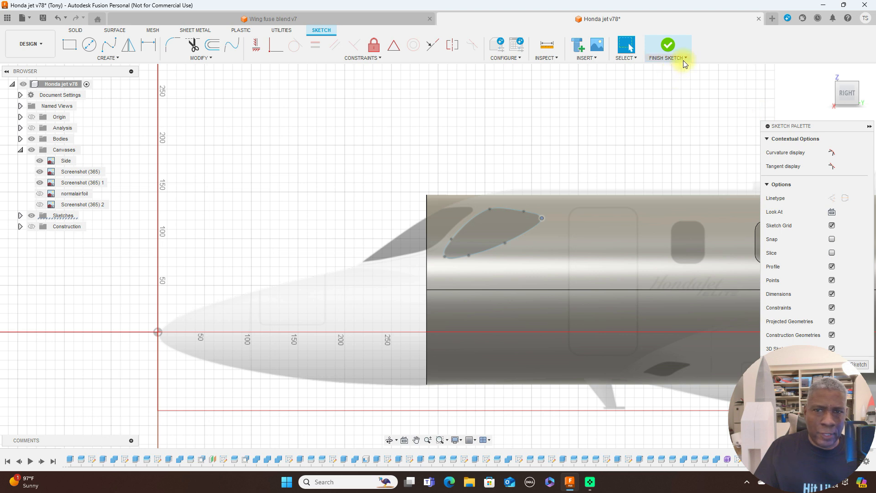
Finish the window sketch and split the fuselage body using the cockpit side window profile as the splitting tool.
click(672, 48)
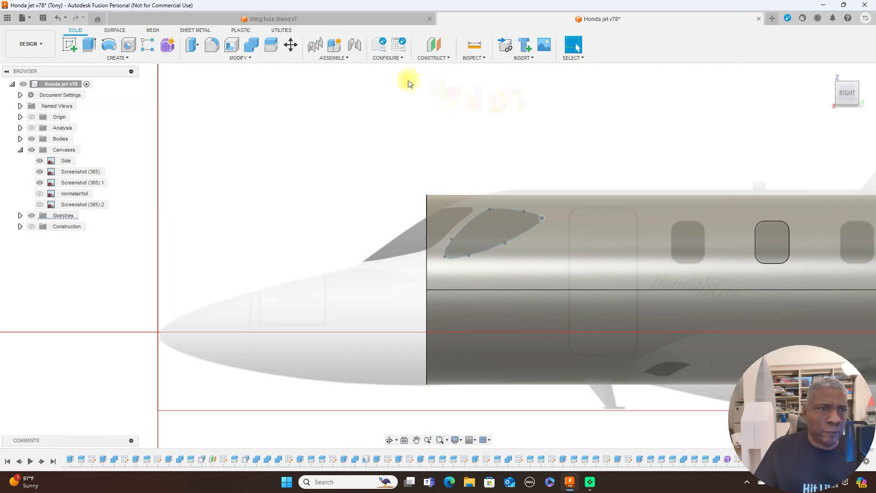
click(270, 47)
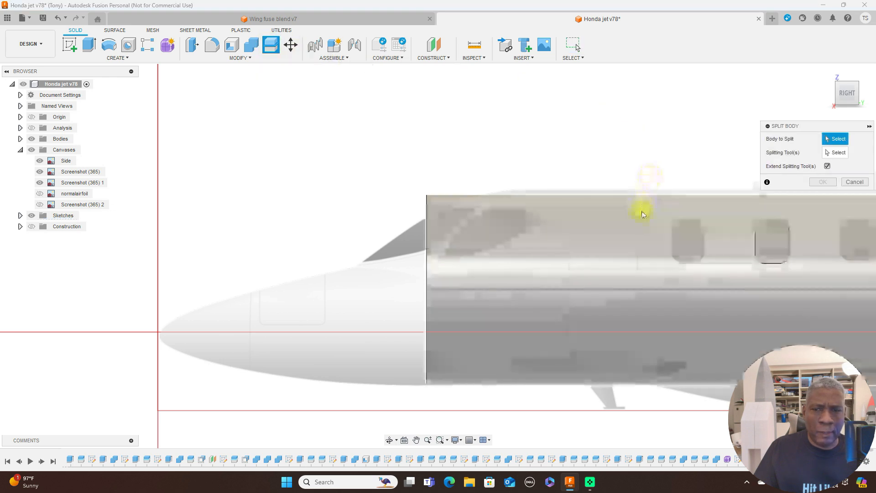
click(642, 213)
click(833, 152)
click(512, 211)
click(820, 182)
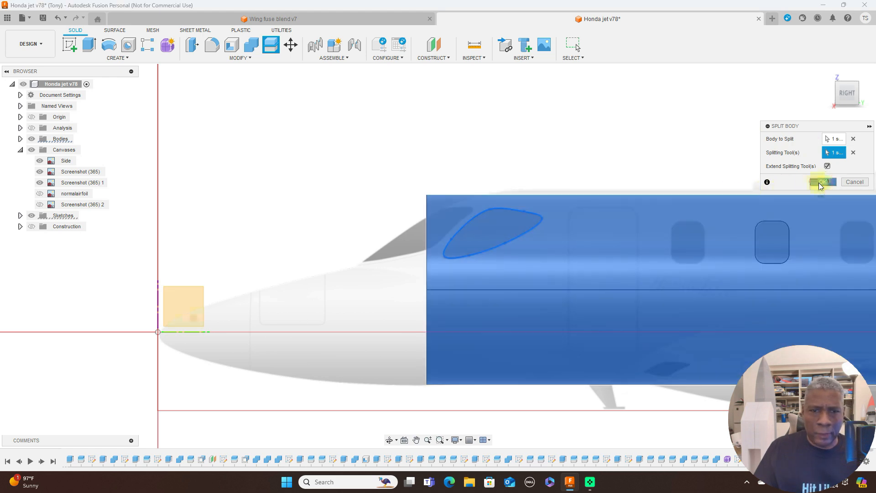
scroll(687, 157, down, 2)
middle_drag(709, 136, 569, 150)
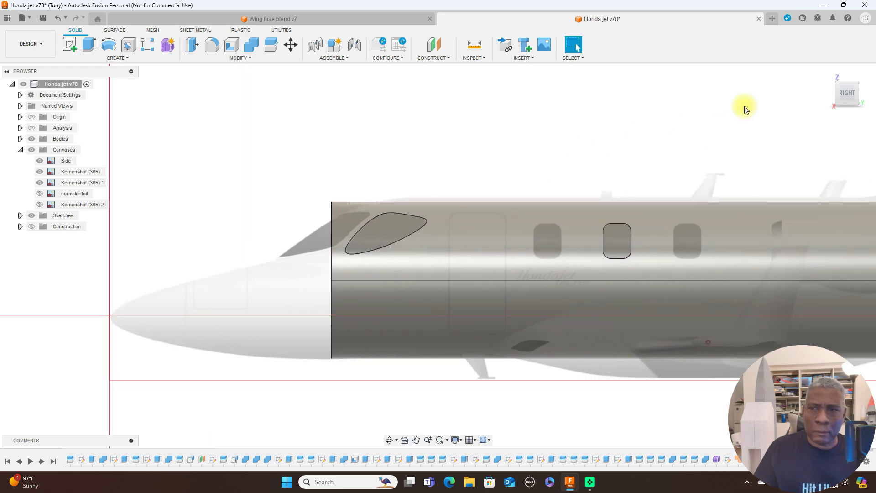
Hide all reference canvases and turn the fuselage to an angled view of its open front end and cockpit window.
click(836, 92)
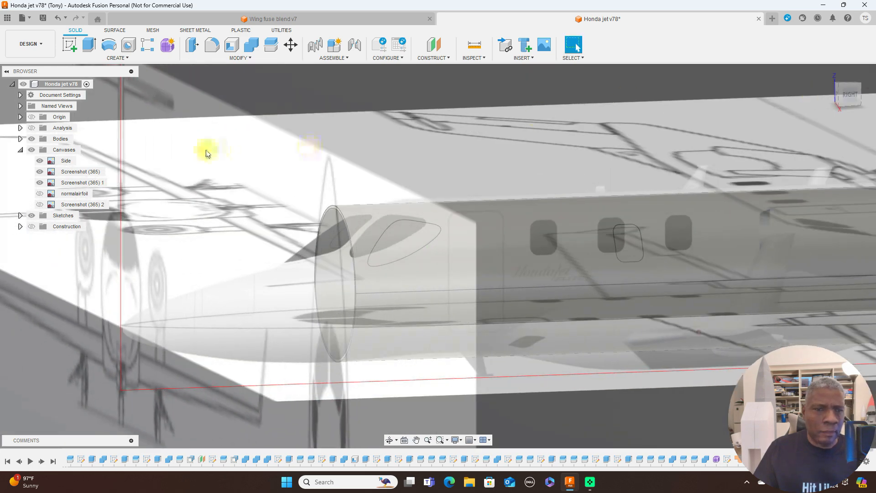
click(32, 150)
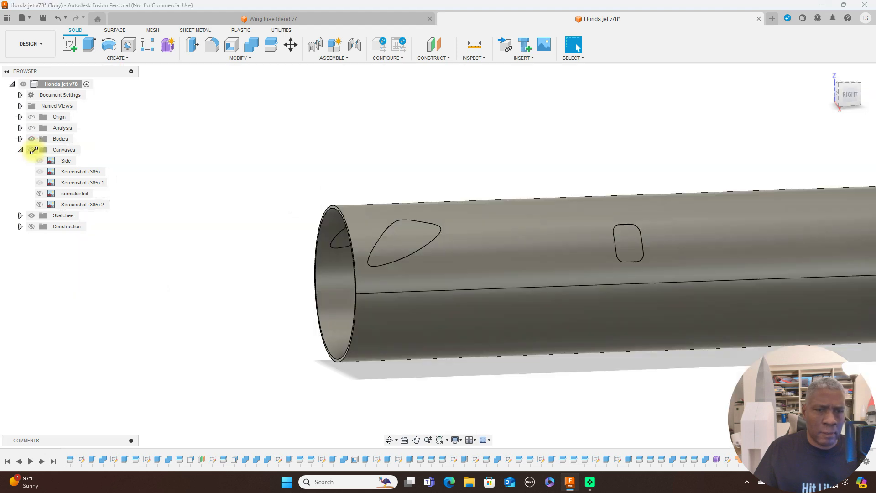
mouse_move(839, 94)
mouse_down()
mouse_move(53, 105)
mouse_move(77, 104)
mouse_move(87, 91)
mouse_move(10, 90)
mouse_move(869, 98)
mouse_up()
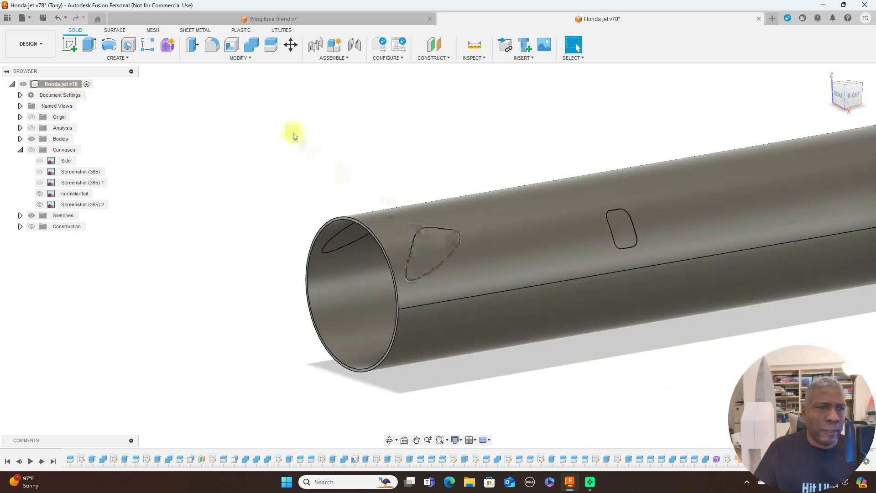
Offset the outer face of the cockpit side window inward with a distance of -0.5 mm.
click(251, 58)
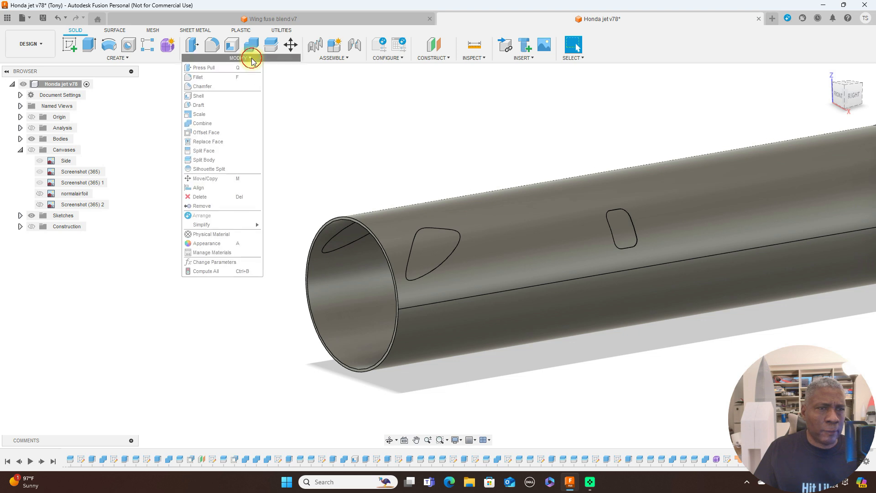
click(225, 132)
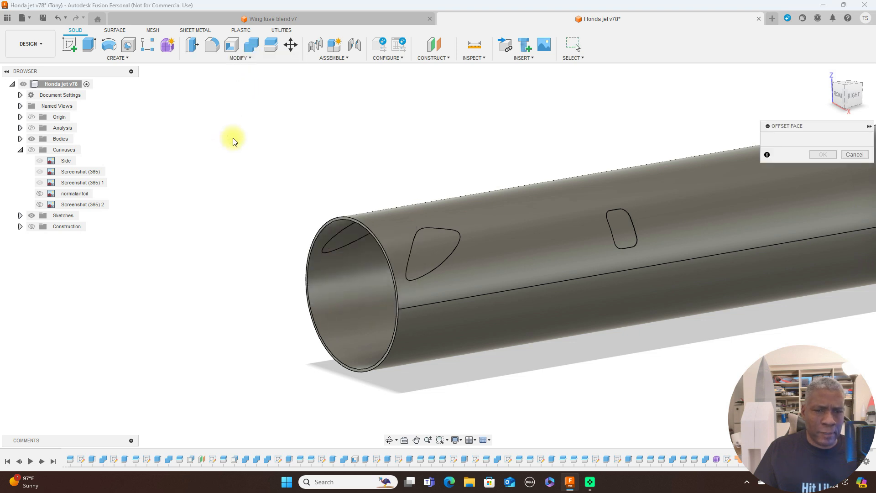
click(430, 247)
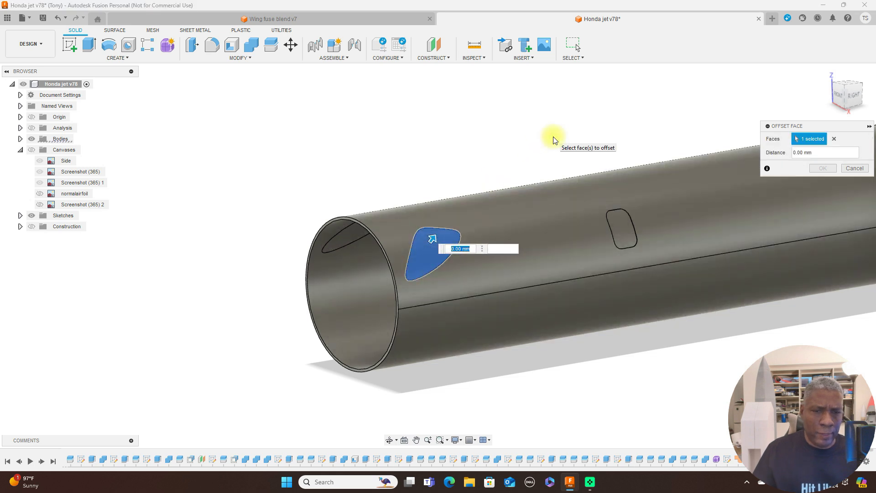
key(BackSpace)
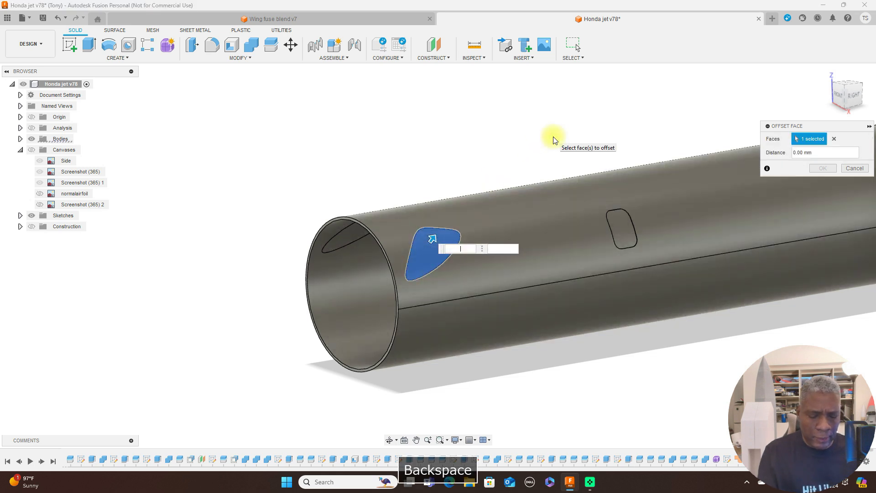
text(-.5)
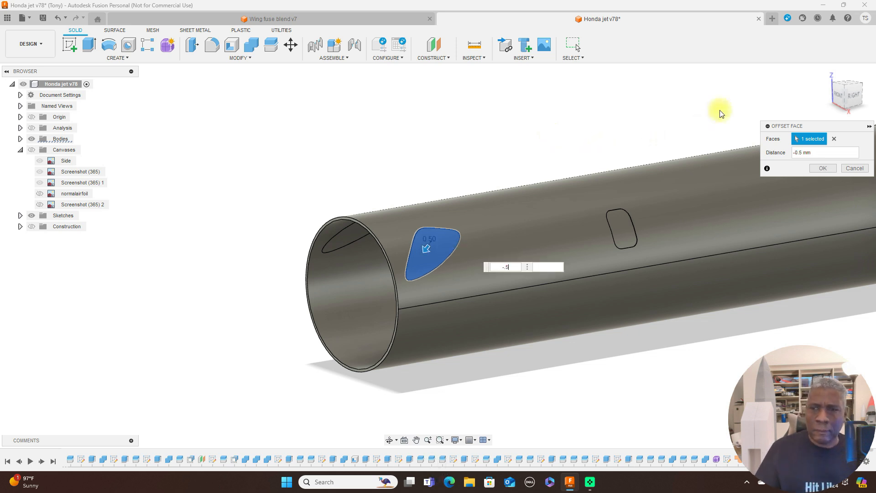
click(824, 169)
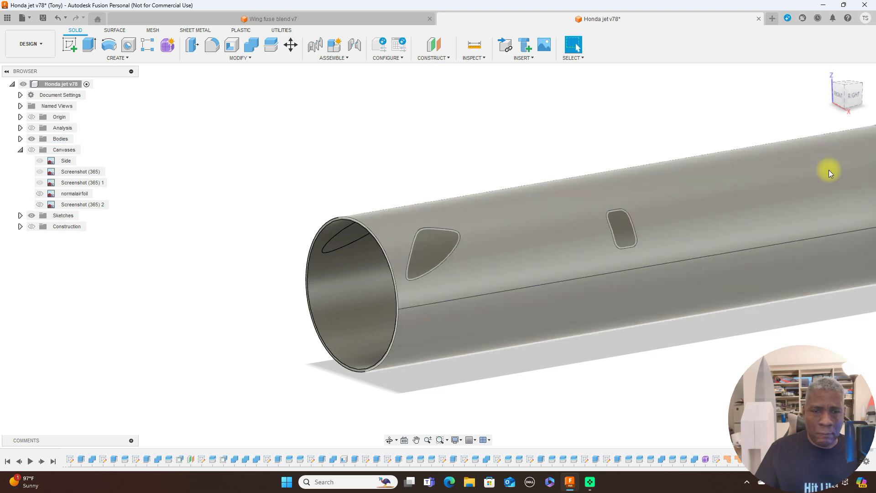
Examine the cockpit side window recess up close from the front and the rear.
click(845, 96)
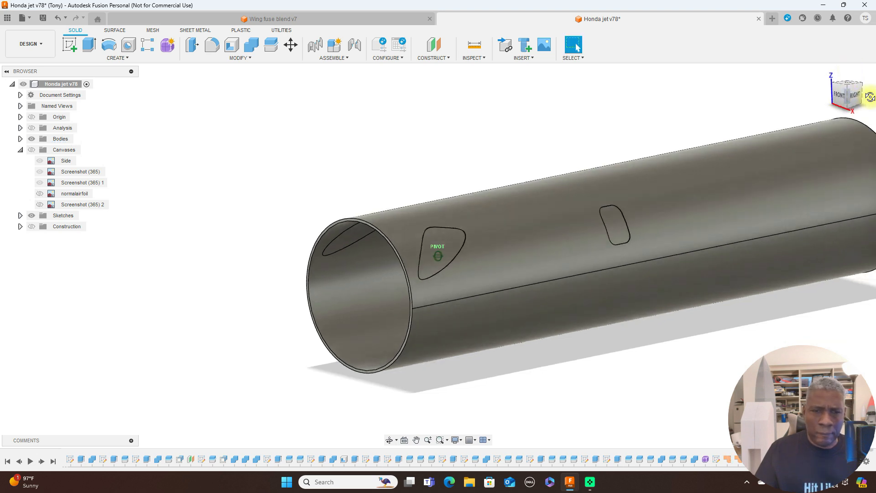
drag(70, 84, 486, 193)
scroll(479, 200, up, 5)
middle_drag(542, 166, 708, 90)
scroll(378, 204, up, 3)
scroll(377, 205, up, 2)
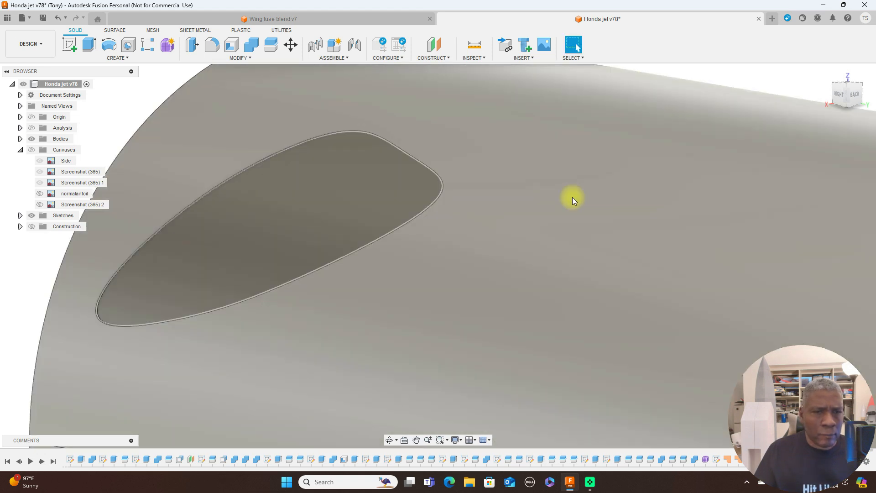
scroll(570, 210, down, 6)
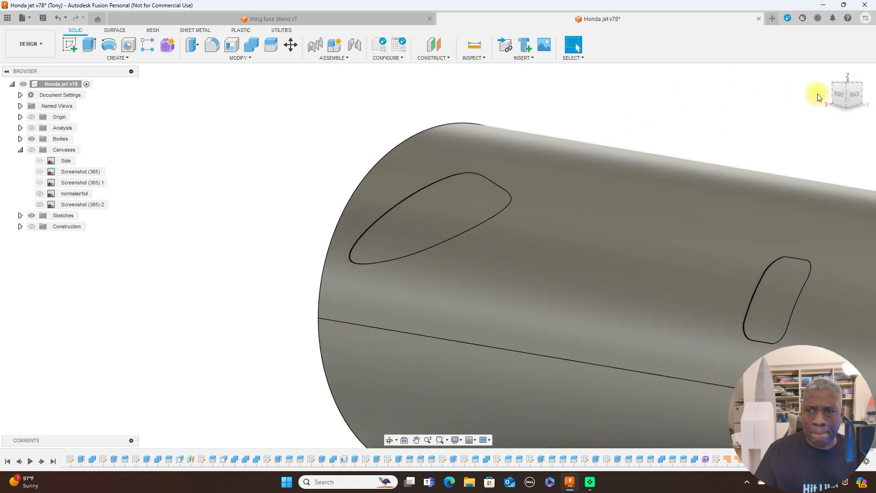
Combine the recessed cockpit side window body with the fuselage body using the Join operation.
click(838, 94)
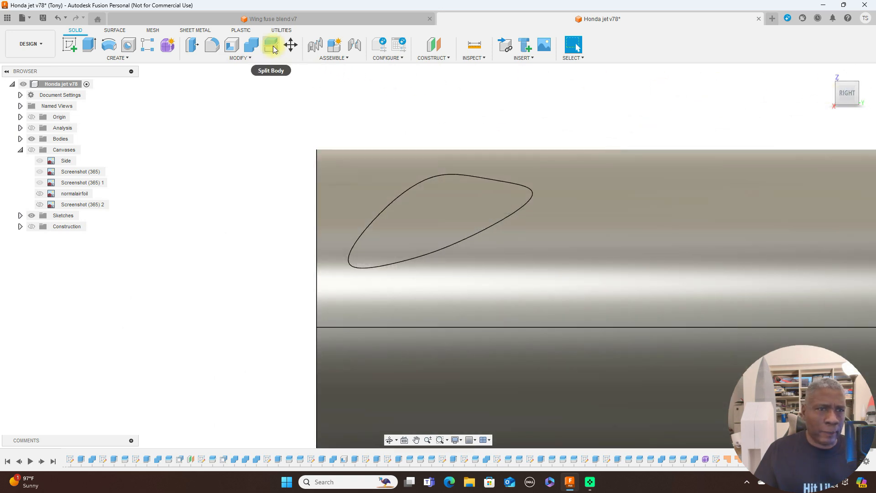
click(250, 45)
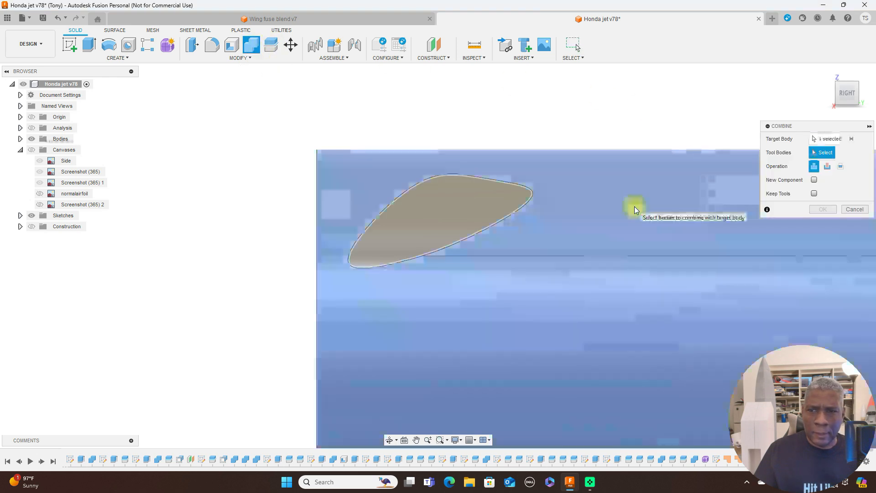
click(634, 208)
click(469, 201)
click(828, 209)
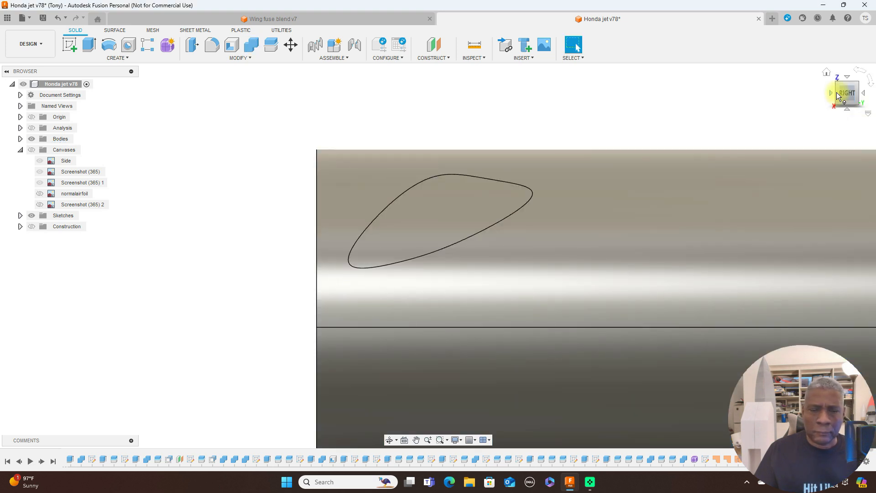
Expand the Bodies folder and toggle the visibility of Body118 to check which window pieces are still separate from the fuselage.
mouse_move(836, 92)
mouse_down()
mouse_move(857, 99)
mouse_move(33, 105)
mouse_move(73, 98)
mouse_up()
scroll(512, 215, up, 4)
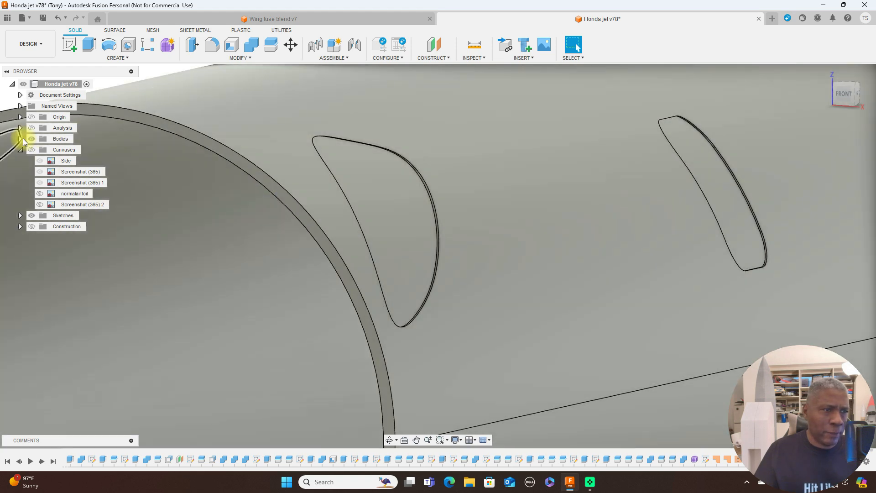
click(20, 139)
scroll(19, 179, down, 3)
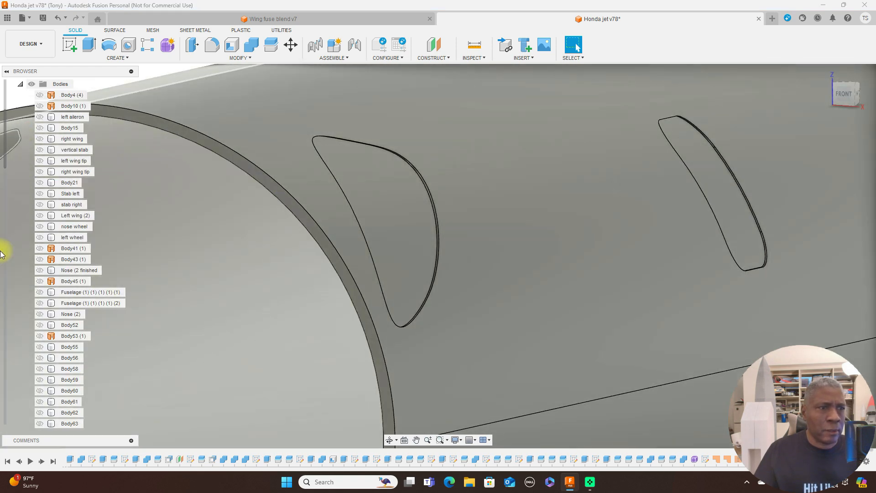
scroll(4, 246, down, 15)
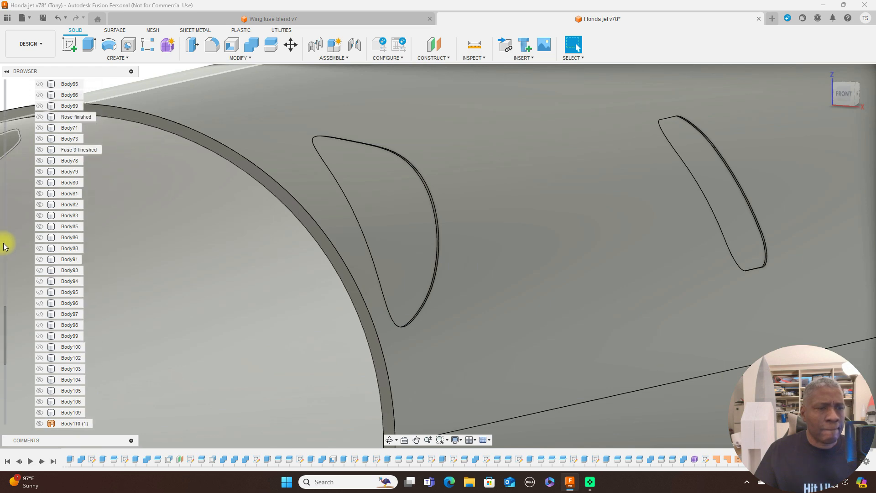
scroll(275, 265, down, 10)
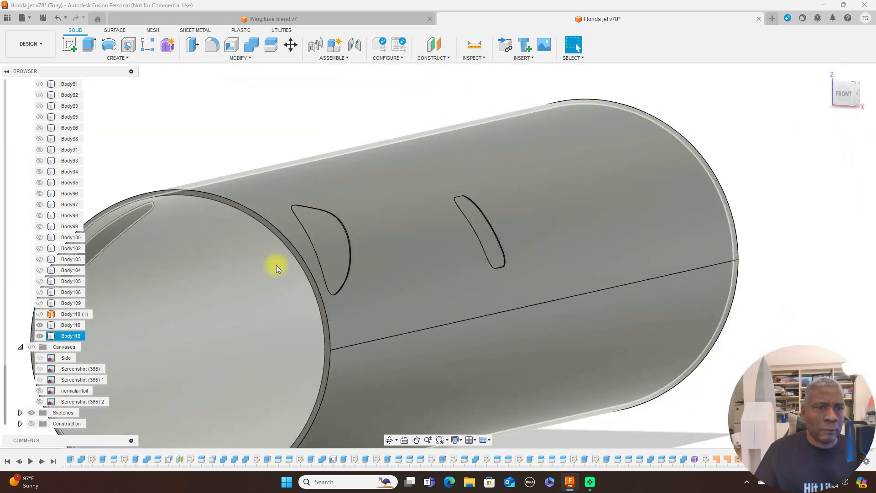
middle_drag(607, 200, 738, 155)
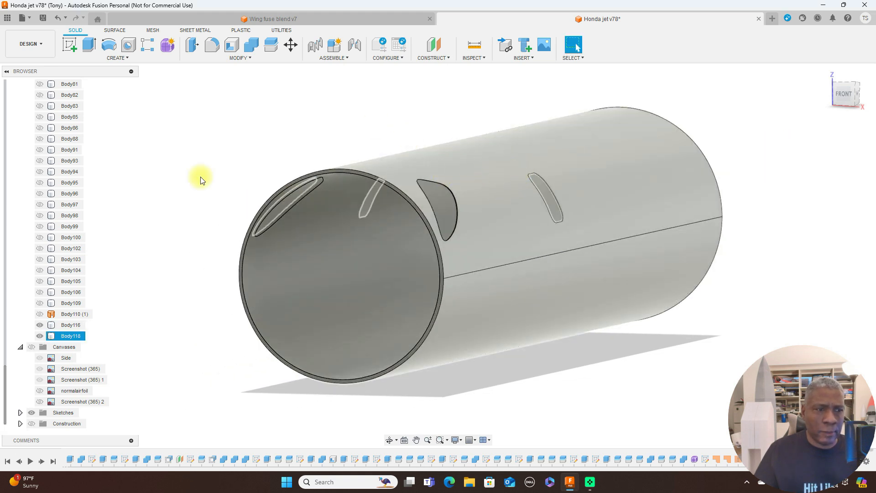
click(40, 335)
click(41, 335)
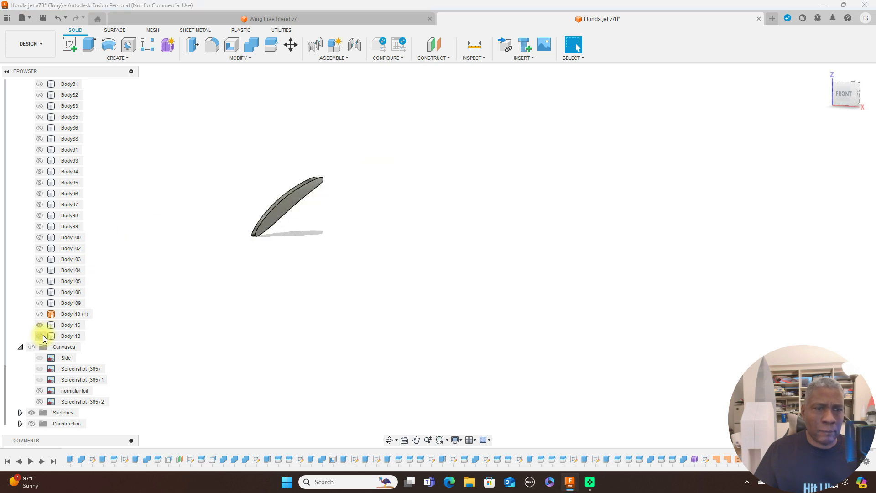
click(40, 335)
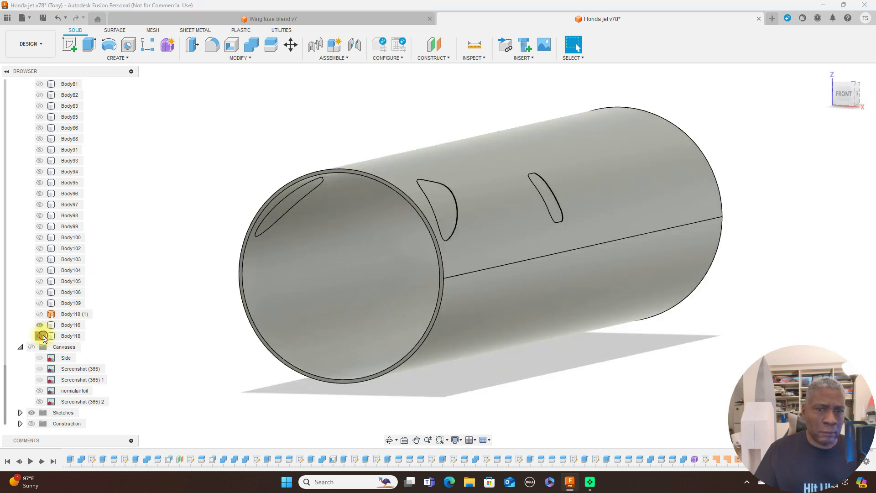
click(40, 336)
click(40, 336)
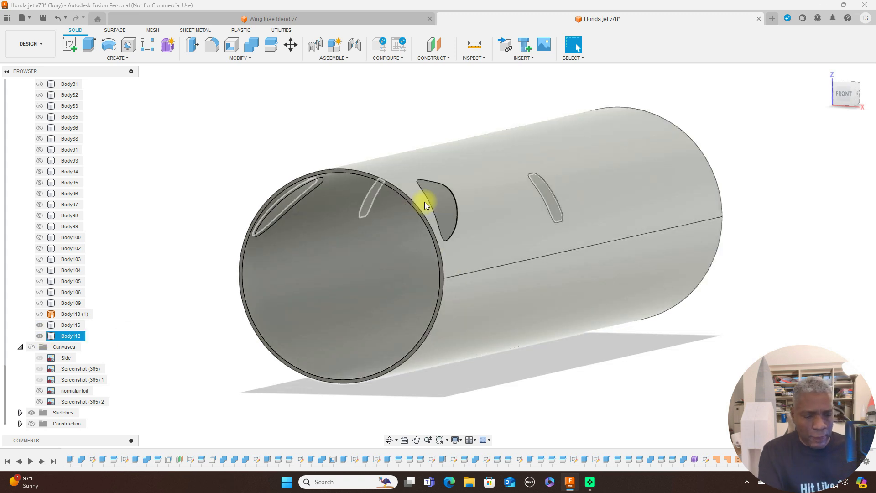
Switch the visual style to Shaded without edges and examine the cockpit side windows on both sides and from above.
key(ctrl+4)
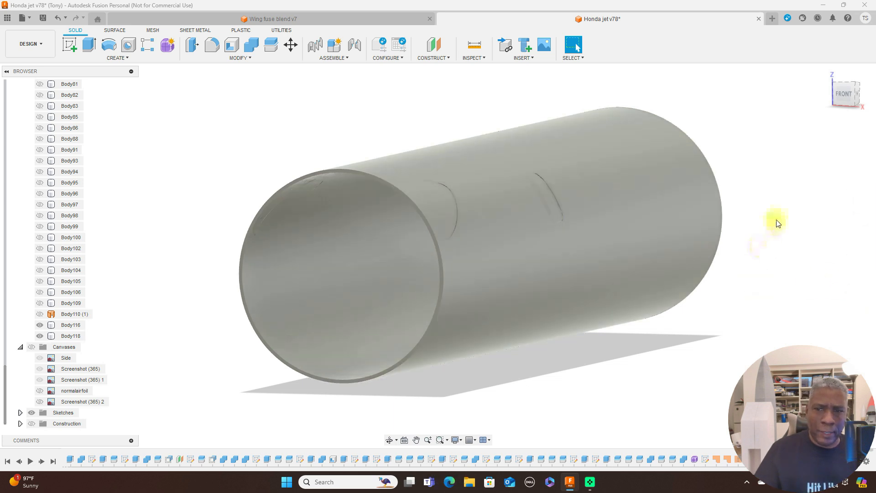
mouse_move(847, 92)
mouse_down()
mouse_move(853, 98)
mouse_move(772, 112)
mouse_move(701, 112)
mouse_move(652, 86)
mouse_move(747, 102)
mouse_move(782, 94)
mouse_move(797, 74)
mouse_move(841, 92)
mouse_up()
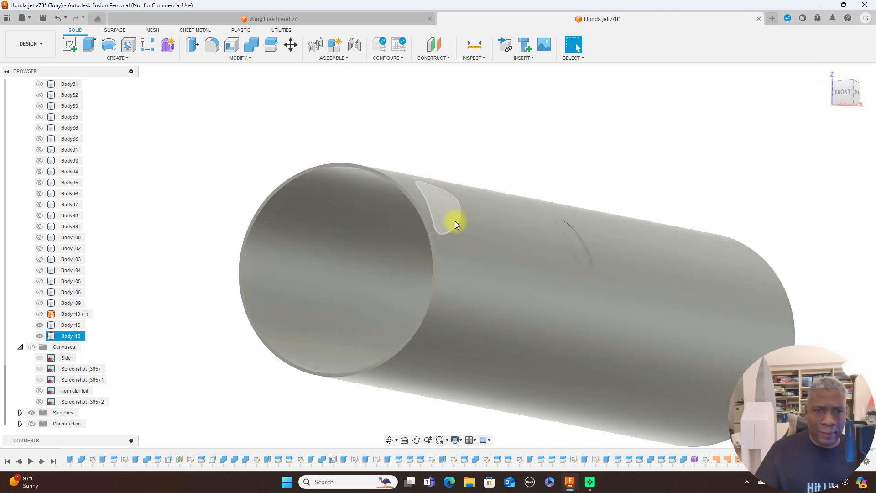
mouse_move(836, 89)
mouse_down()
mouse_move(20, 107)
mouse_move(102, 100)
mouse_move(96, 118)
mouse_up()
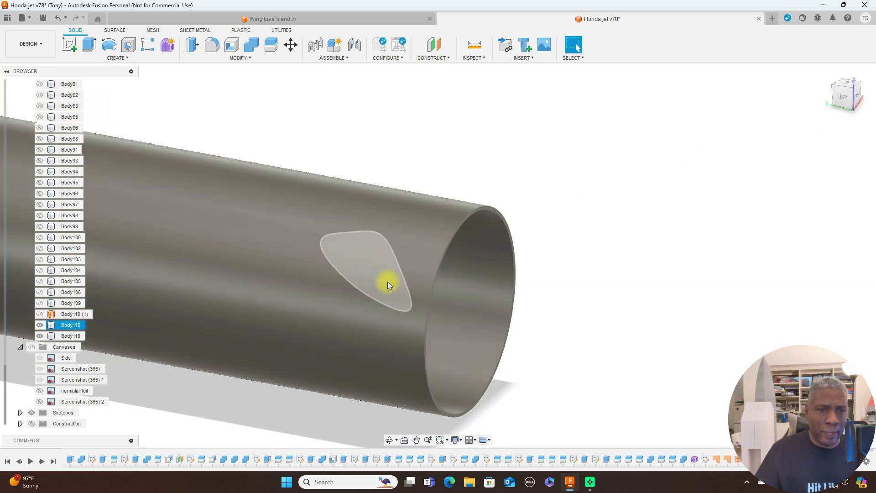
click(647, 365)
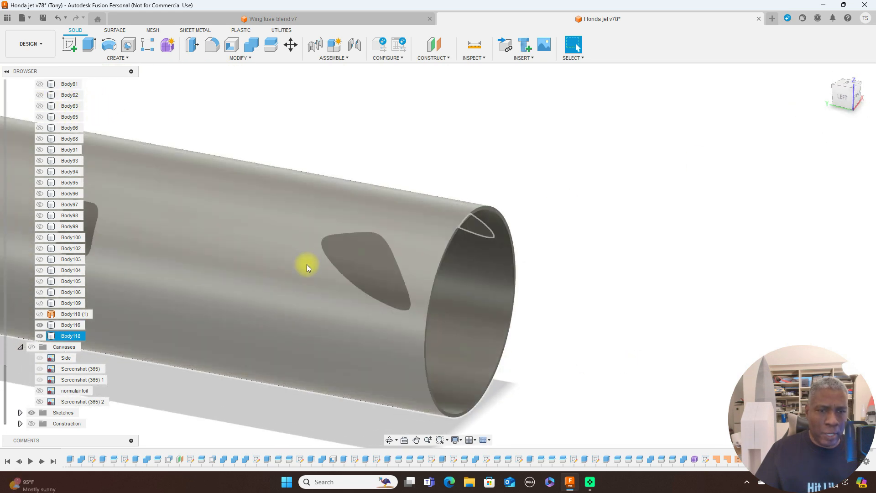
click(857, 97)
mouse_move(850, 95)
mouse_down()
mouse_move(822, 92)
mouse_move(780, 105)
mouse_move(778, 142)
mouse_move(730, 150)
mouse_move(850, 92)
mouse_up()
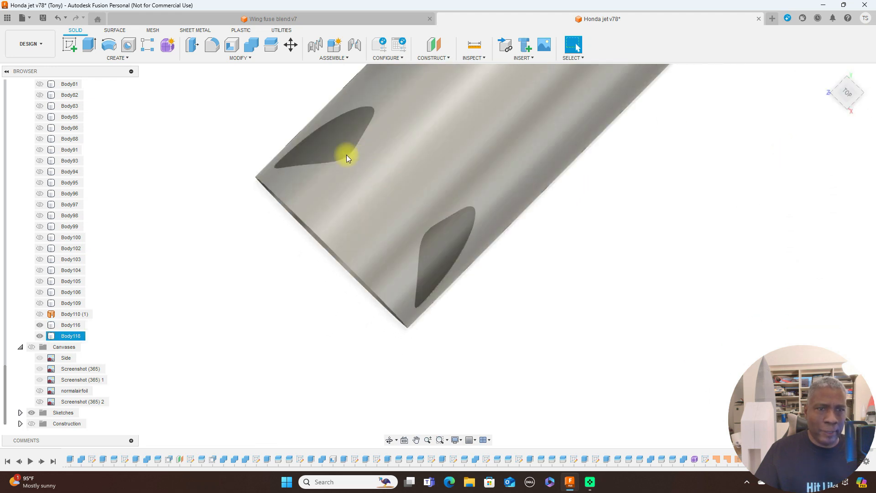
click(343, 158)
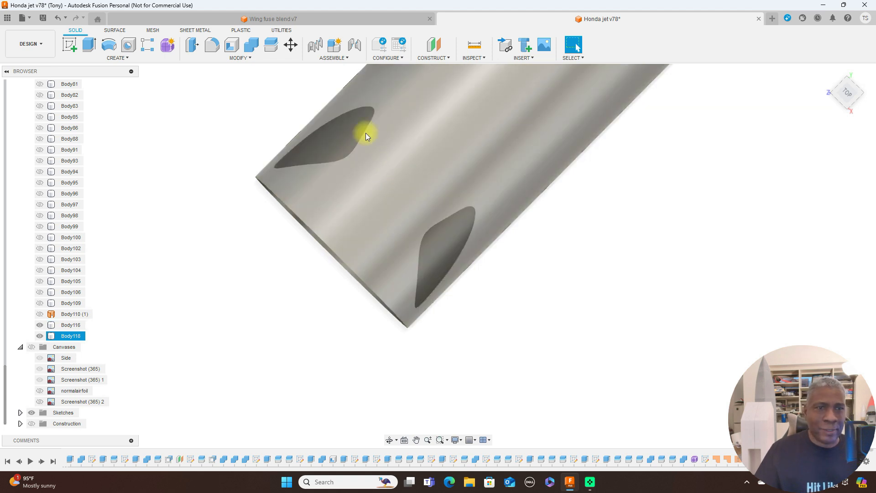
click(329, 134)
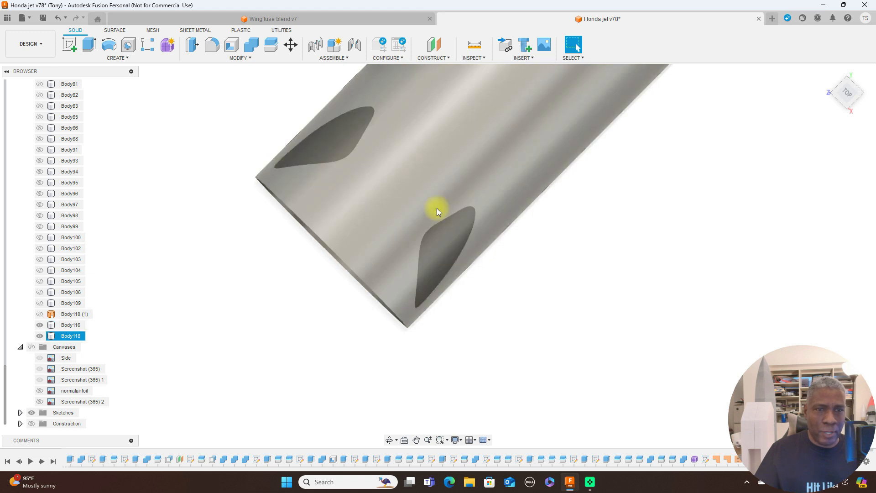
click(599, 165)
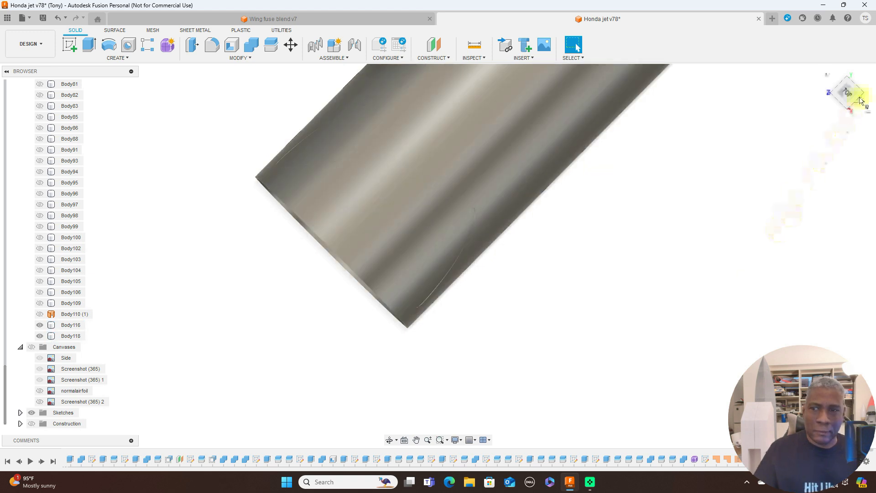
Inspect the cockpit and cabin windows from the right side, and set the visual style to shaded with visible edges.
mouse_move(849, 108)
mouse_down()
mouse_move(846, 63)
mouse_move(816, 23)
mouse_move(776, 18)
mouse_move(725, 107)
mouse_move(806, 96)
mouse_move(854, 115)
mouse_up()
click(839, 202)
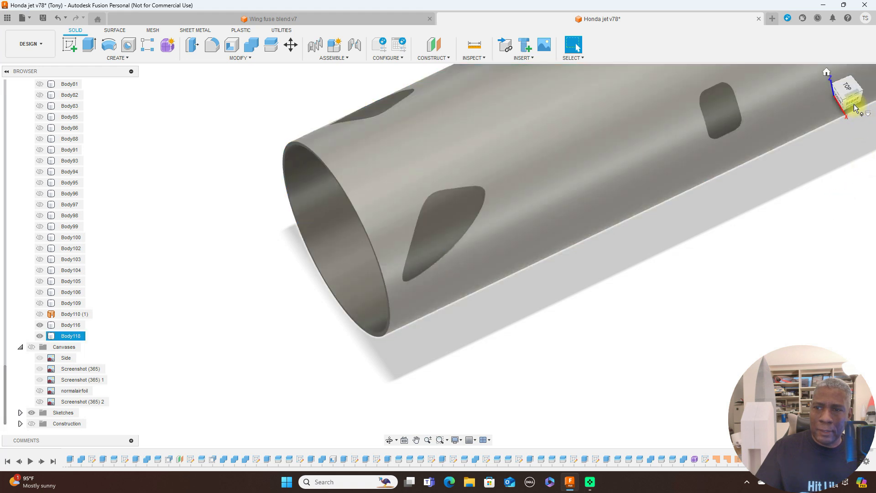
drag(852, 105, 737, 310)
scroll(675, 276, down, 3)
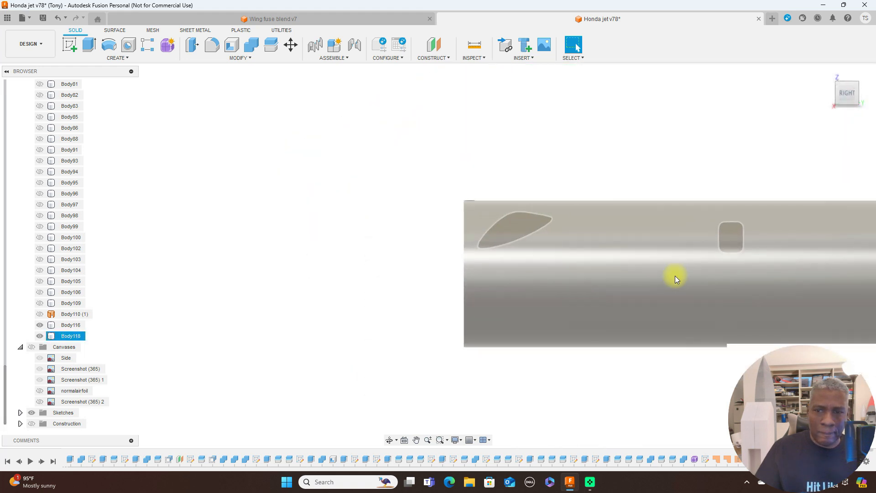
middle_drag(694, 394, 426, 326)
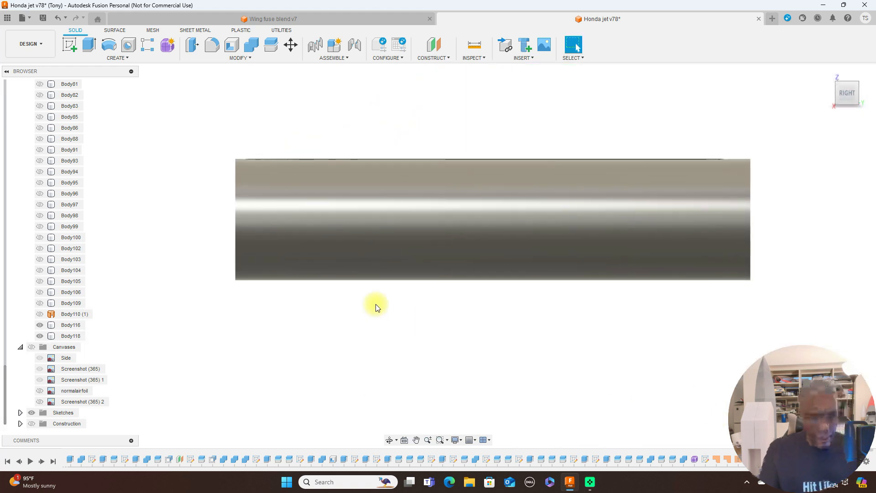
key(ctrl+6)
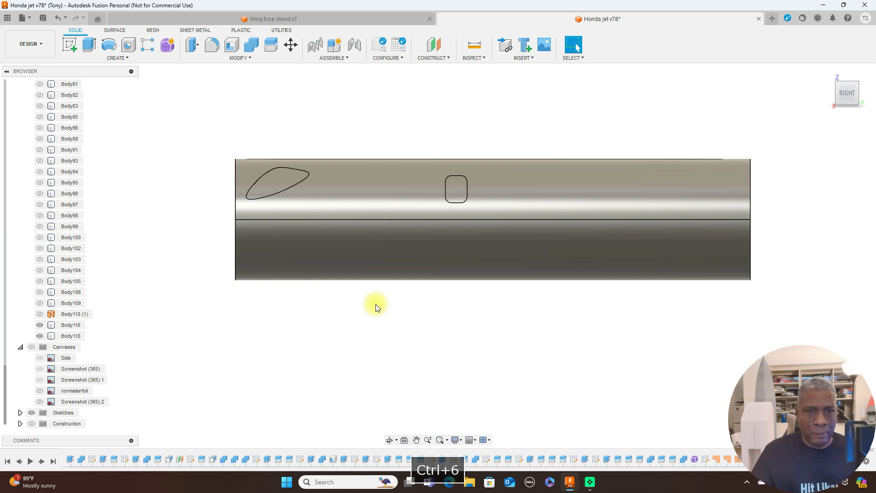